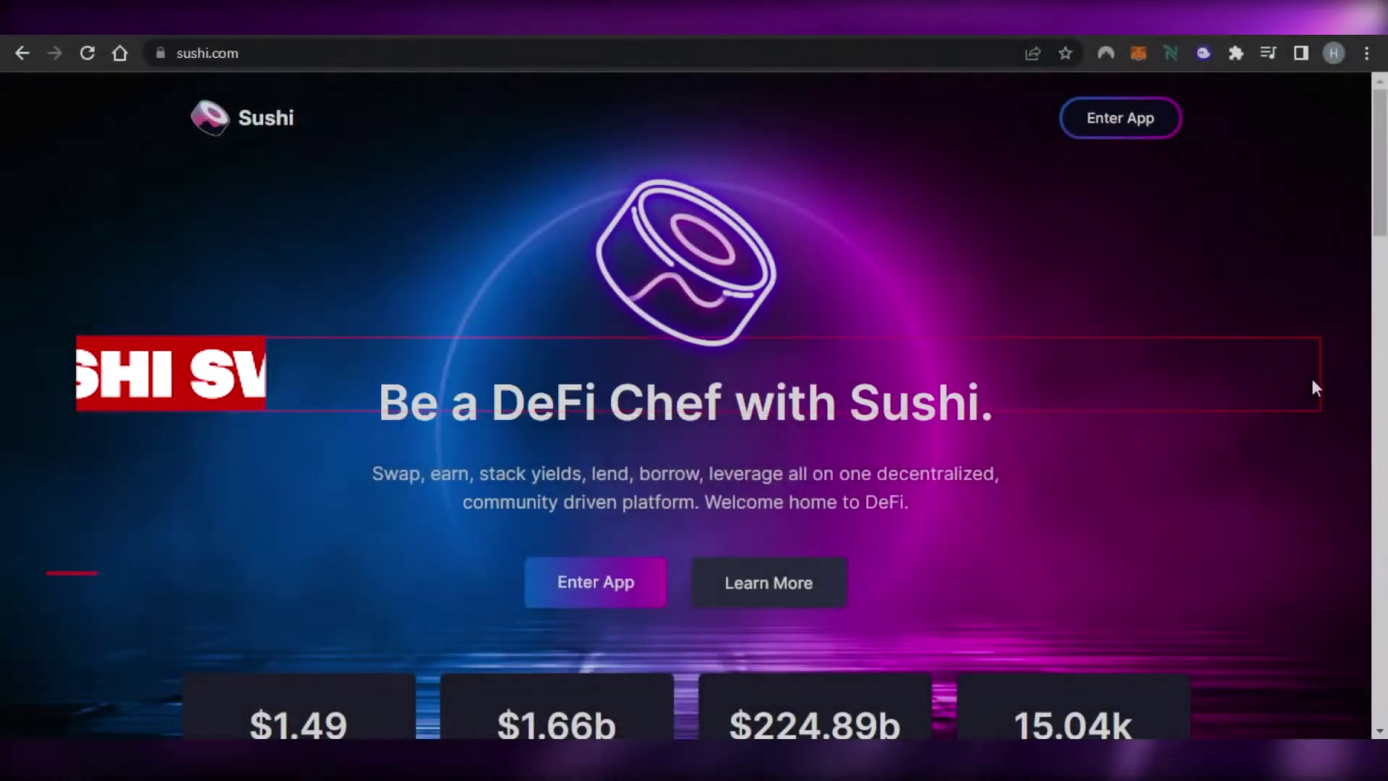
Scroll through the SushiSwap landing page and return to the top.
scroll(1386, 194, down, 13)
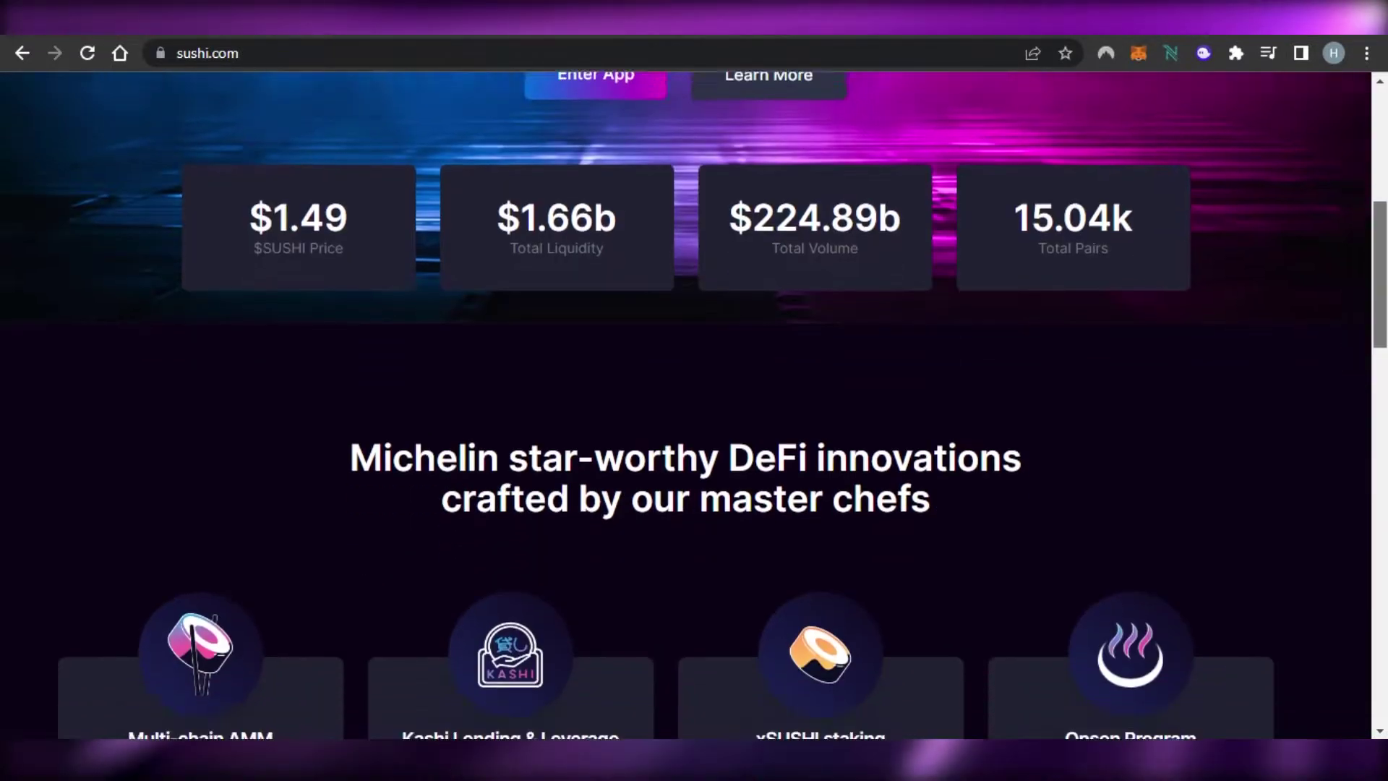
scroll(694, 405, down, 7)
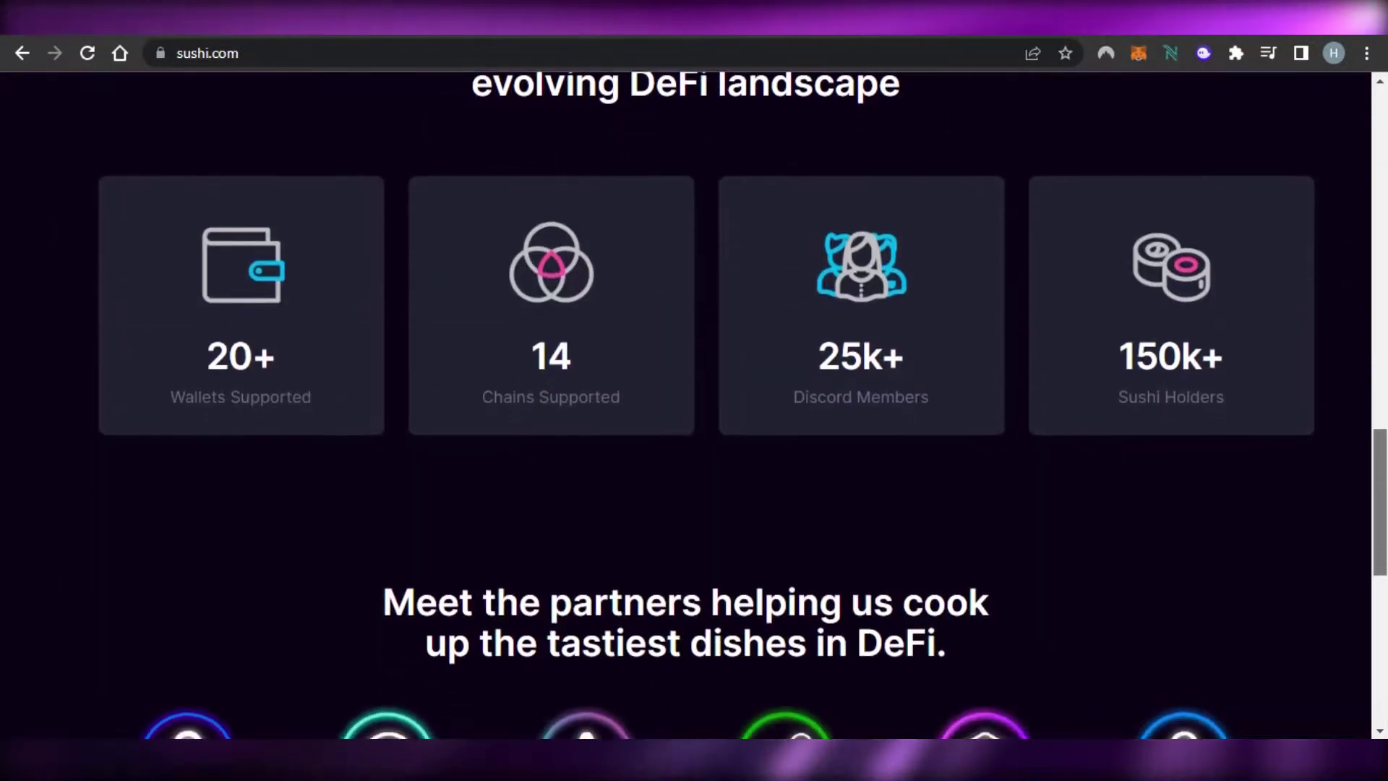
scroll(695, 405, up, 20)
scroll(694, 405, up, 3)
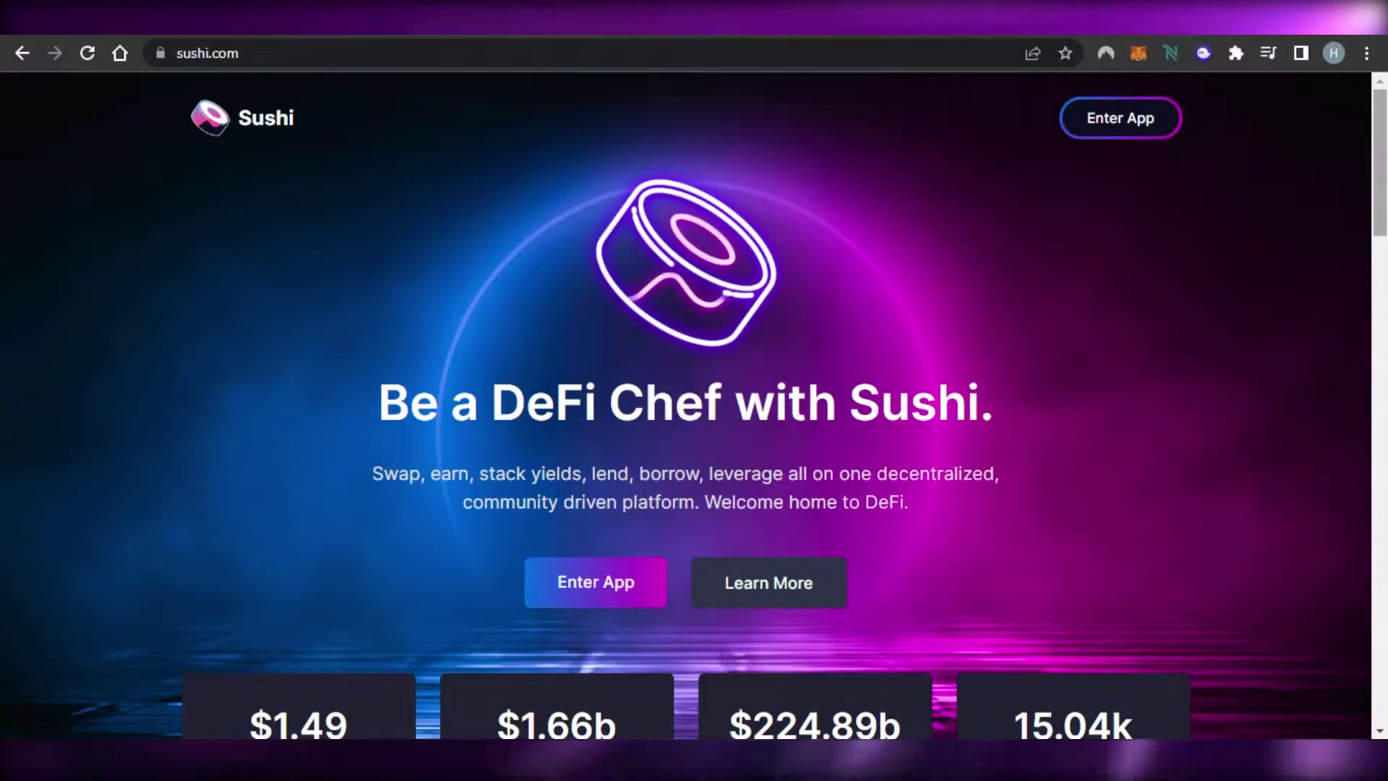
scroll(685, 427, down, 10)
key(Home)
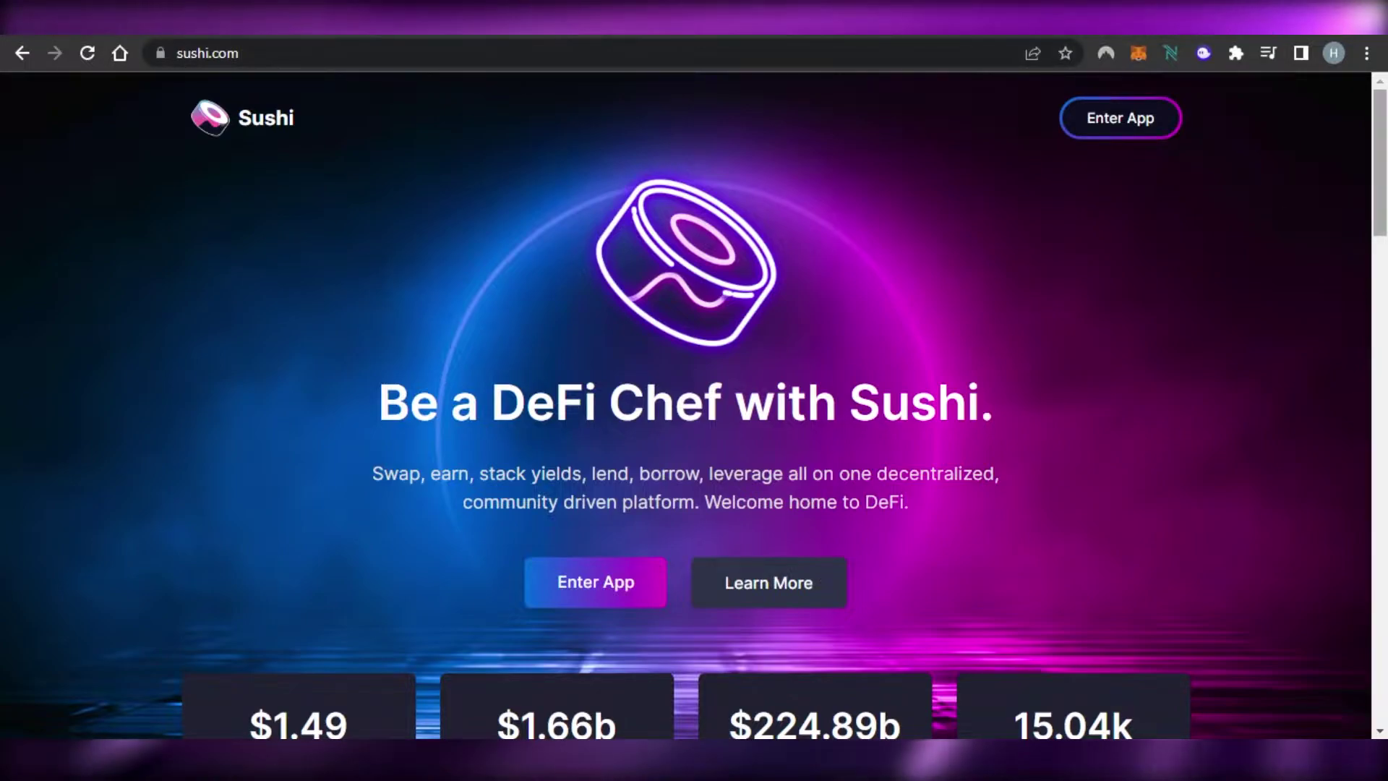
scroll(685, 405, down, 15)
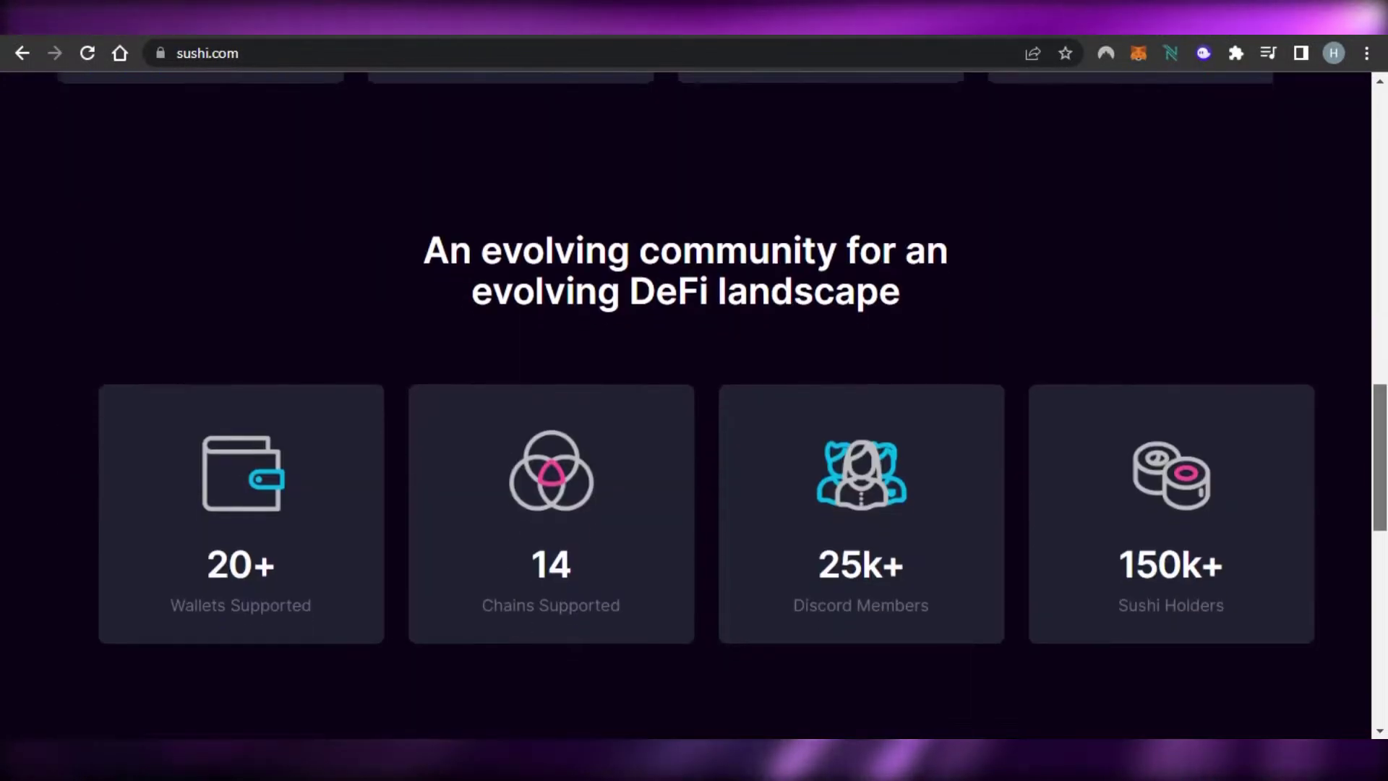
scroll(685, 405, up, 15)
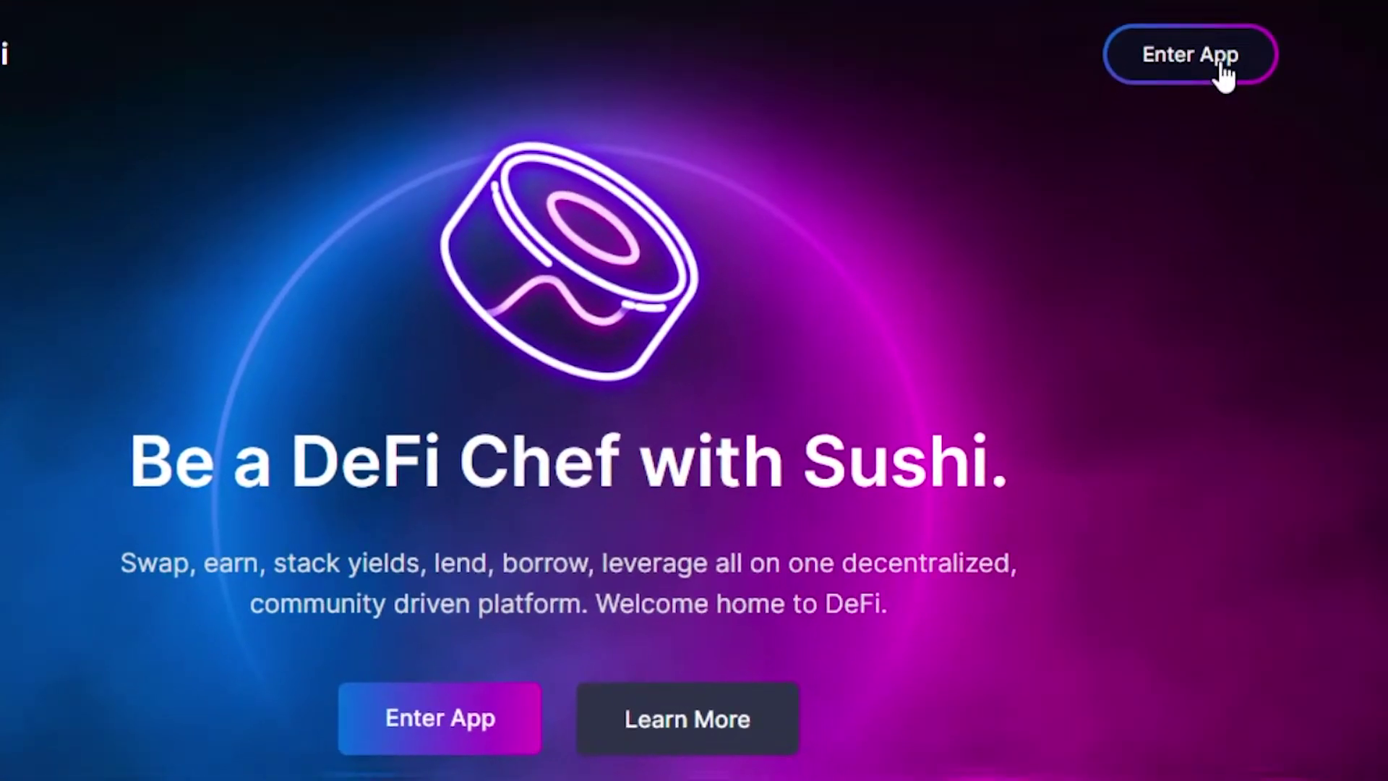
Enter the Sushi app, landing on the BNB-to-SUSHI swap page on BNB chain.
click(1221, 66)
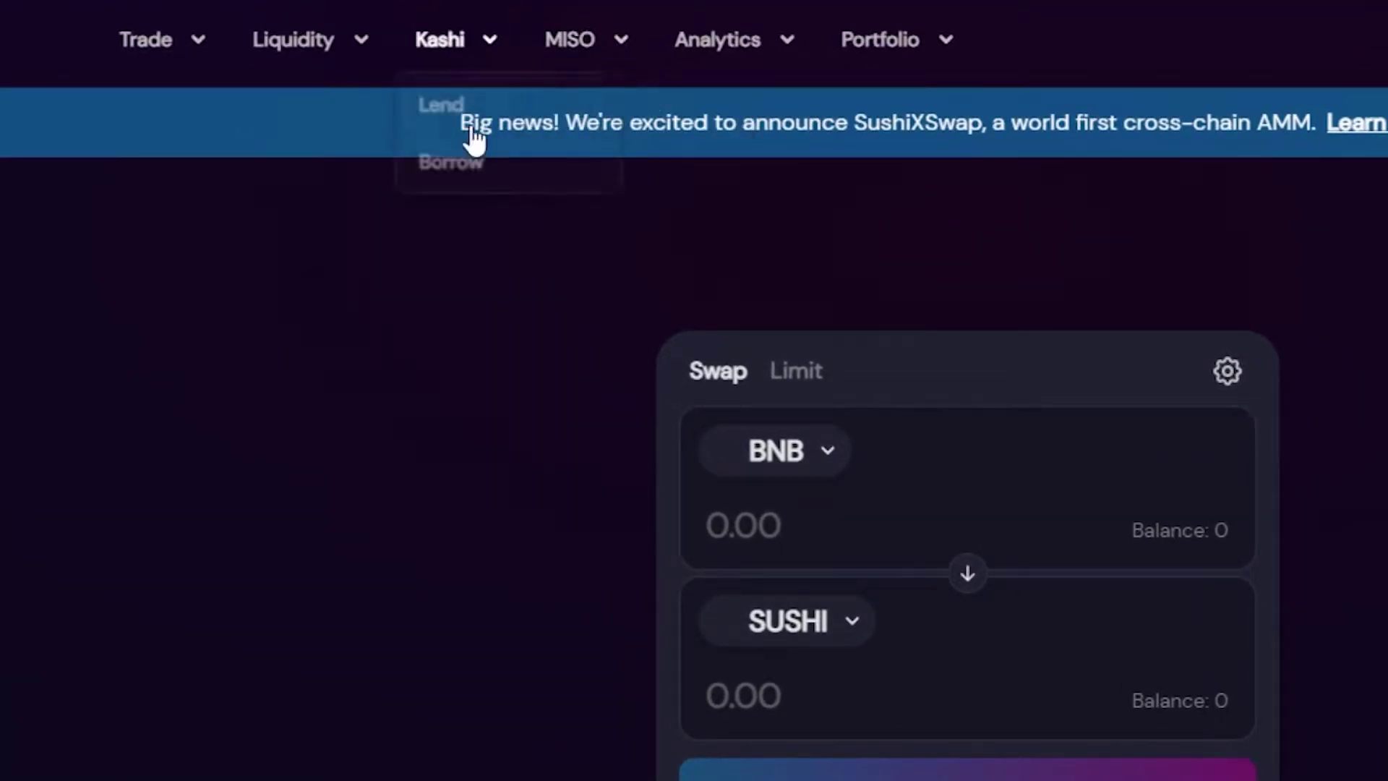
mouse_move(759, 22)
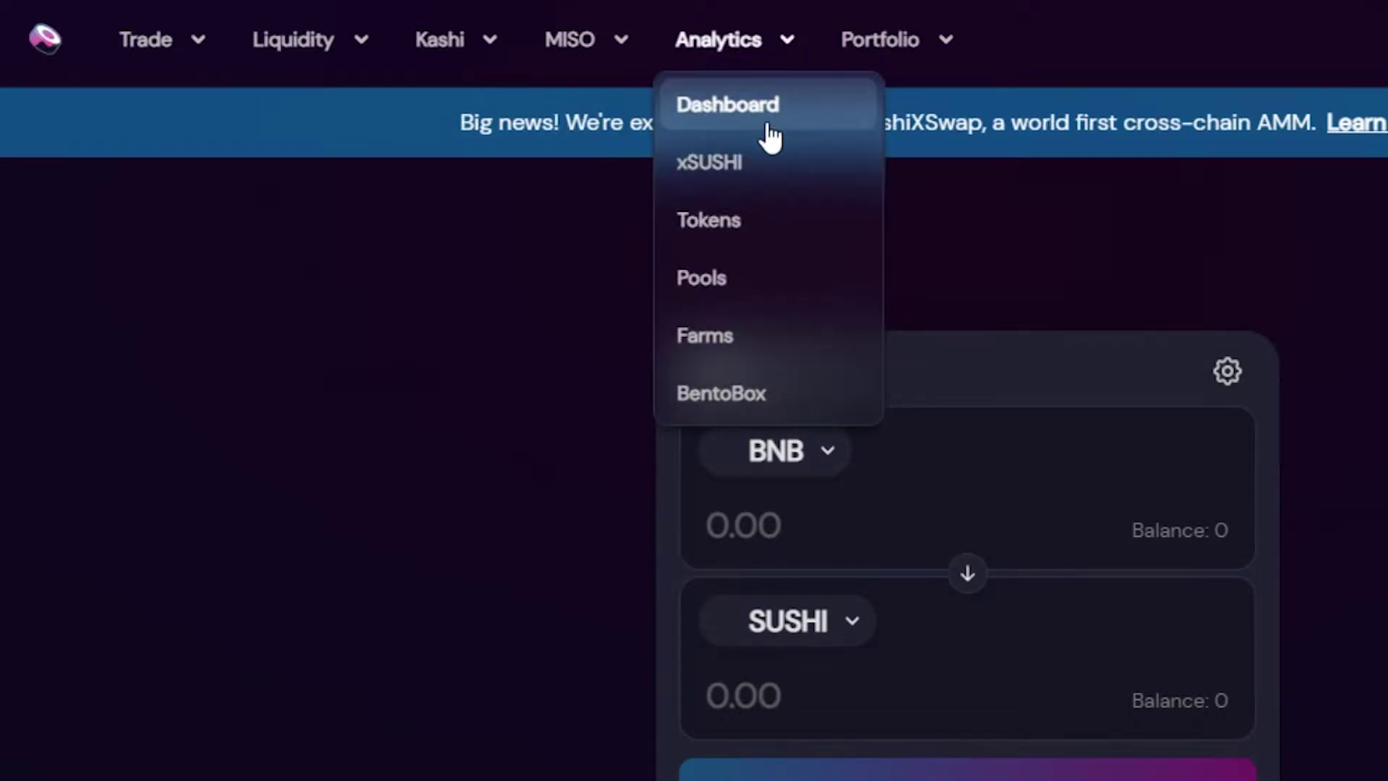
mouse_move(899, 50)
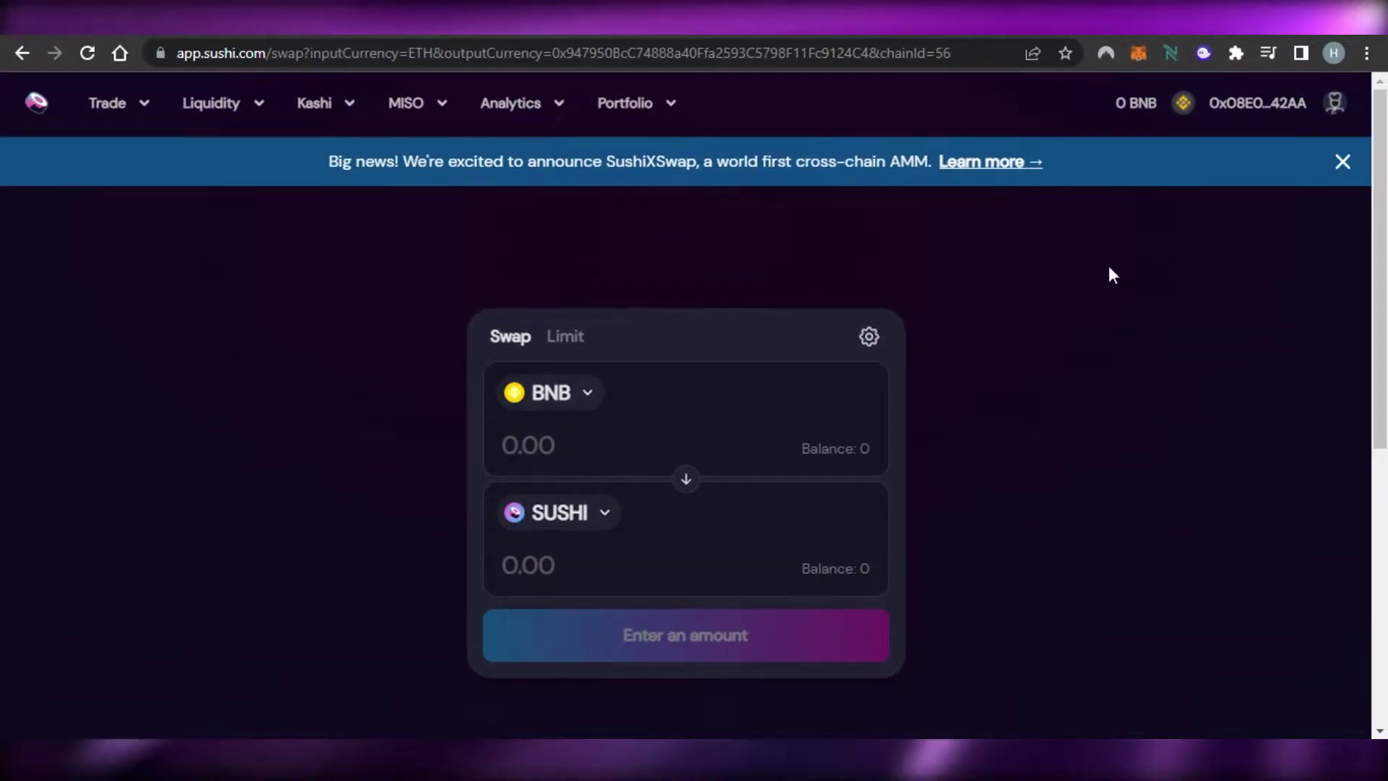
Check the connected account's details, then bring up MetaMask showing its 0 BNB balance.
click(1245, 106)
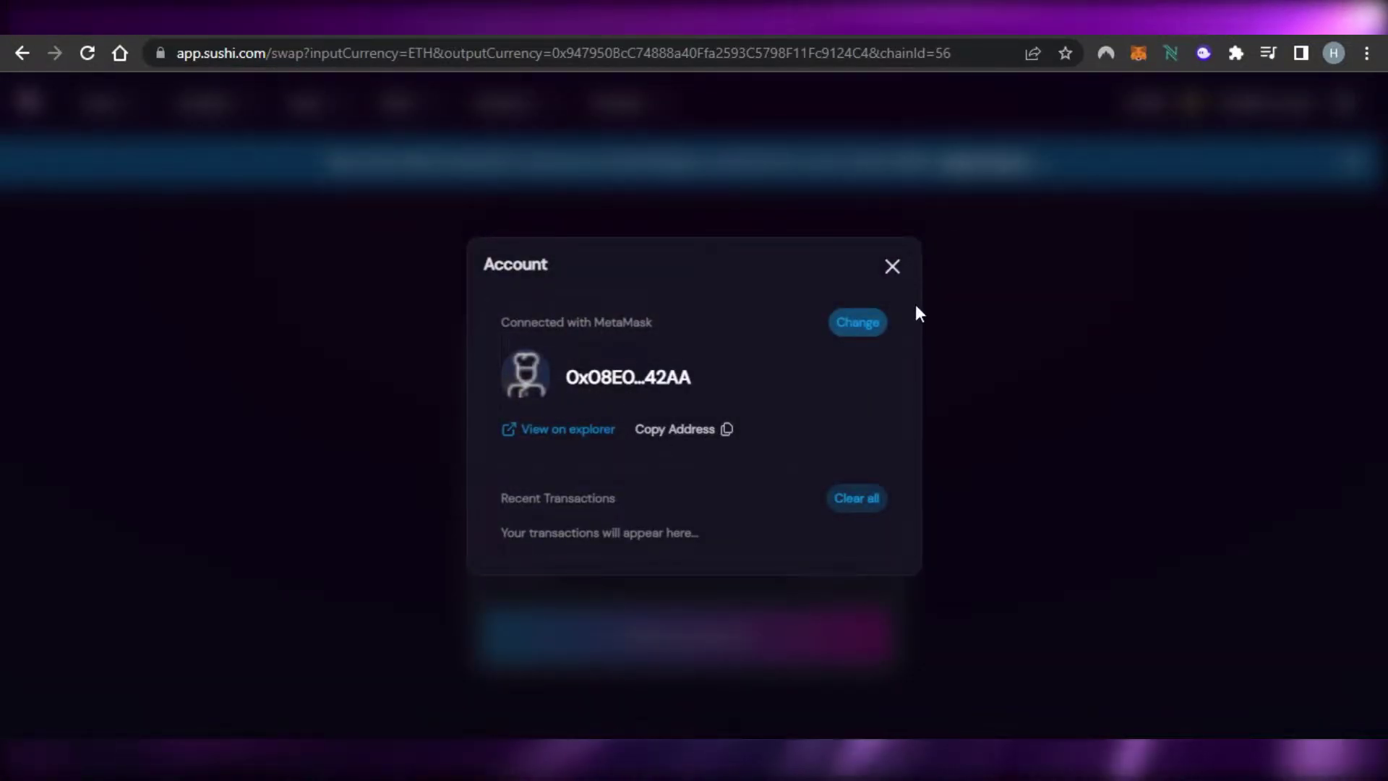
click(894, 268)
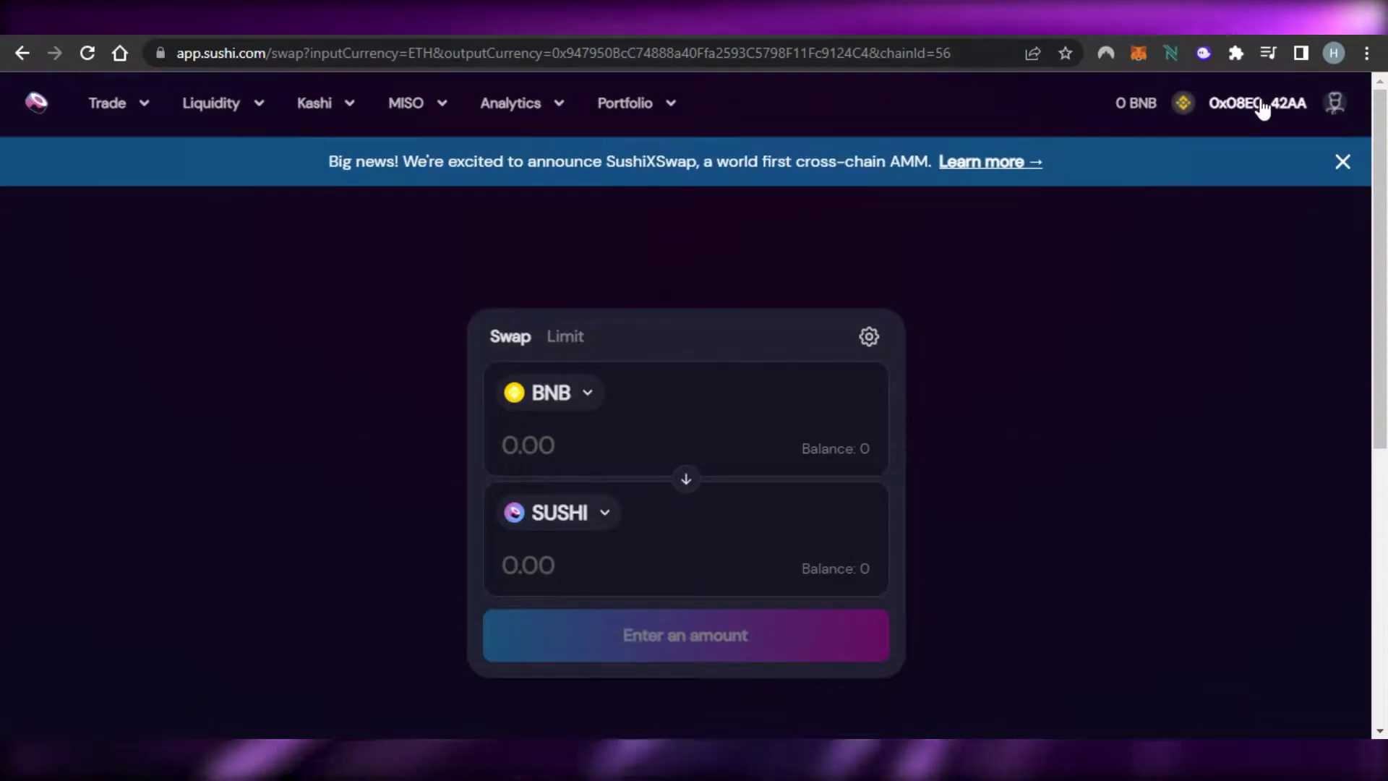
click(1139, 54)
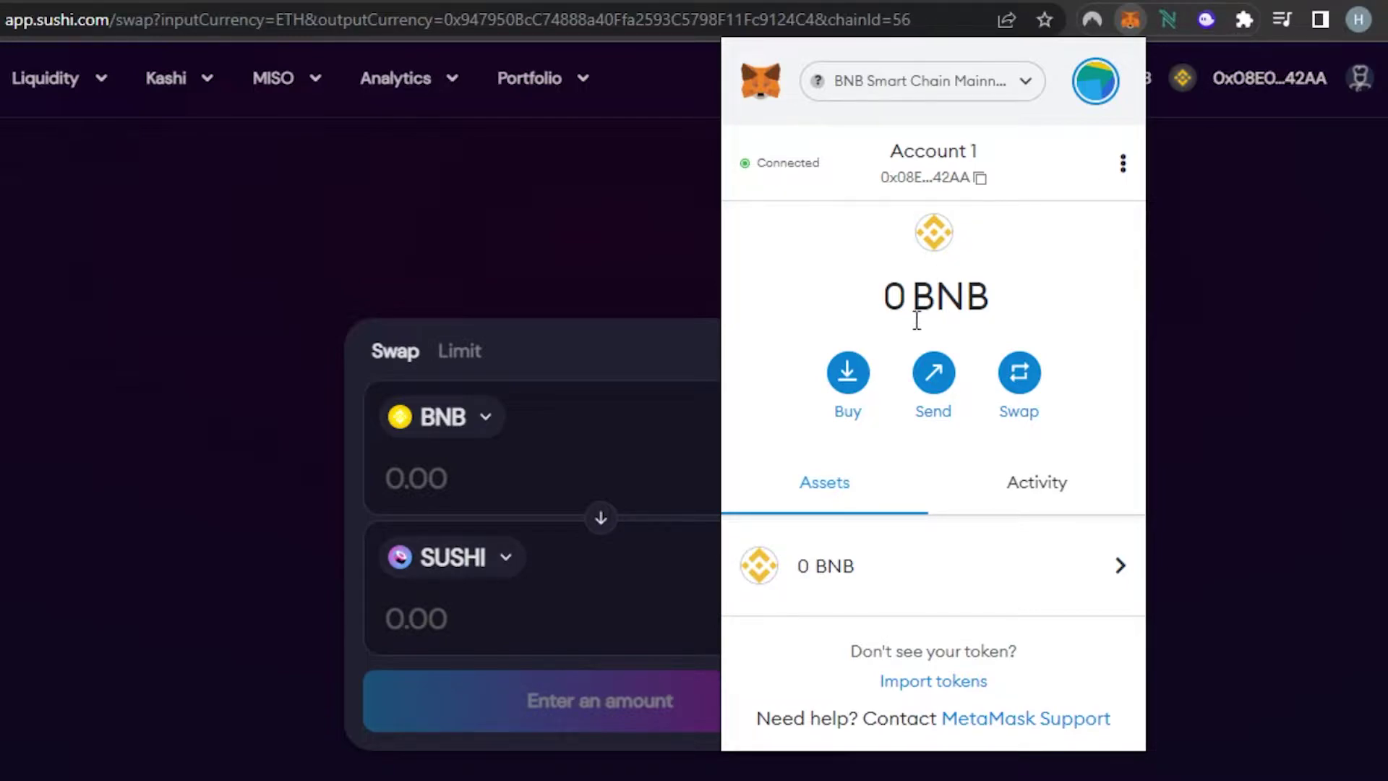
Confirm BNB Smart Chain Mainnet in MetaMask's network list, then close the wallet.
click(1026, 104)
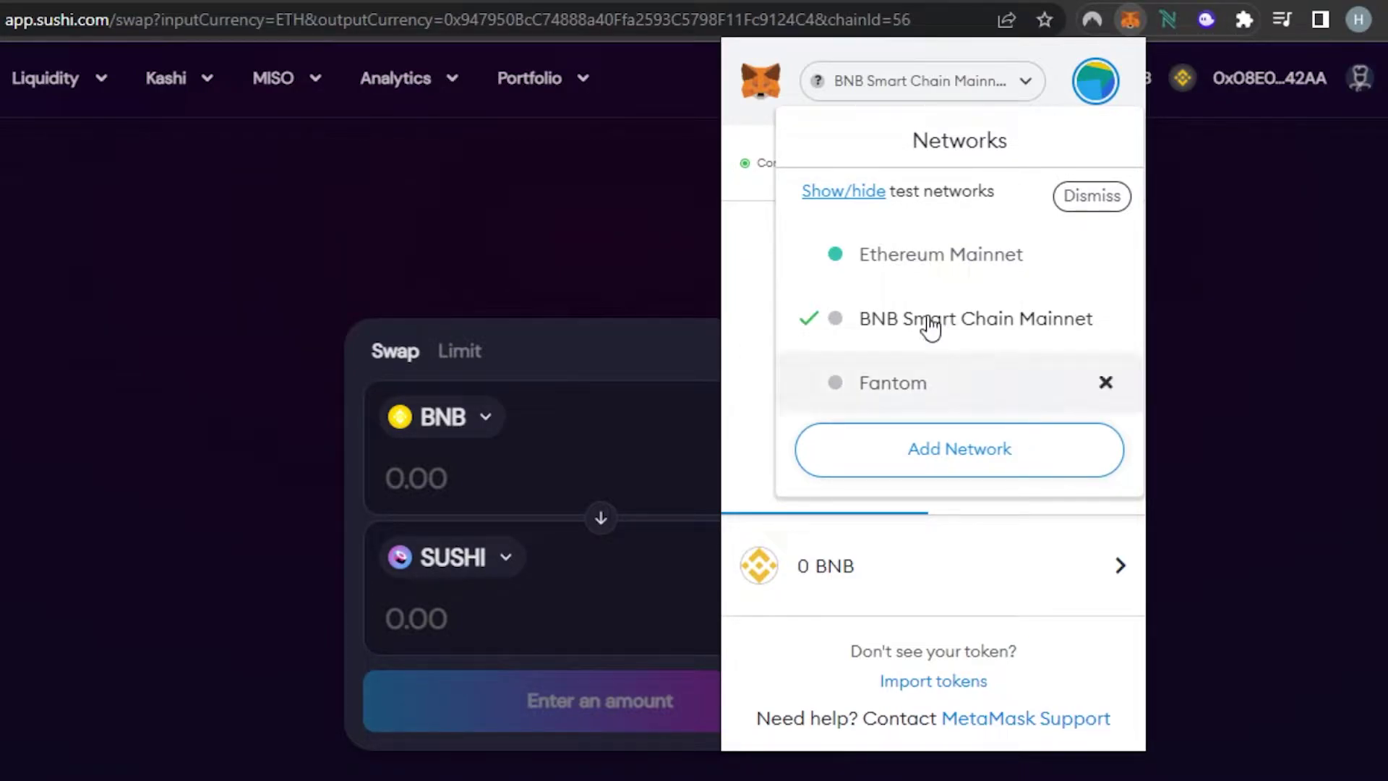
click(763, 355)
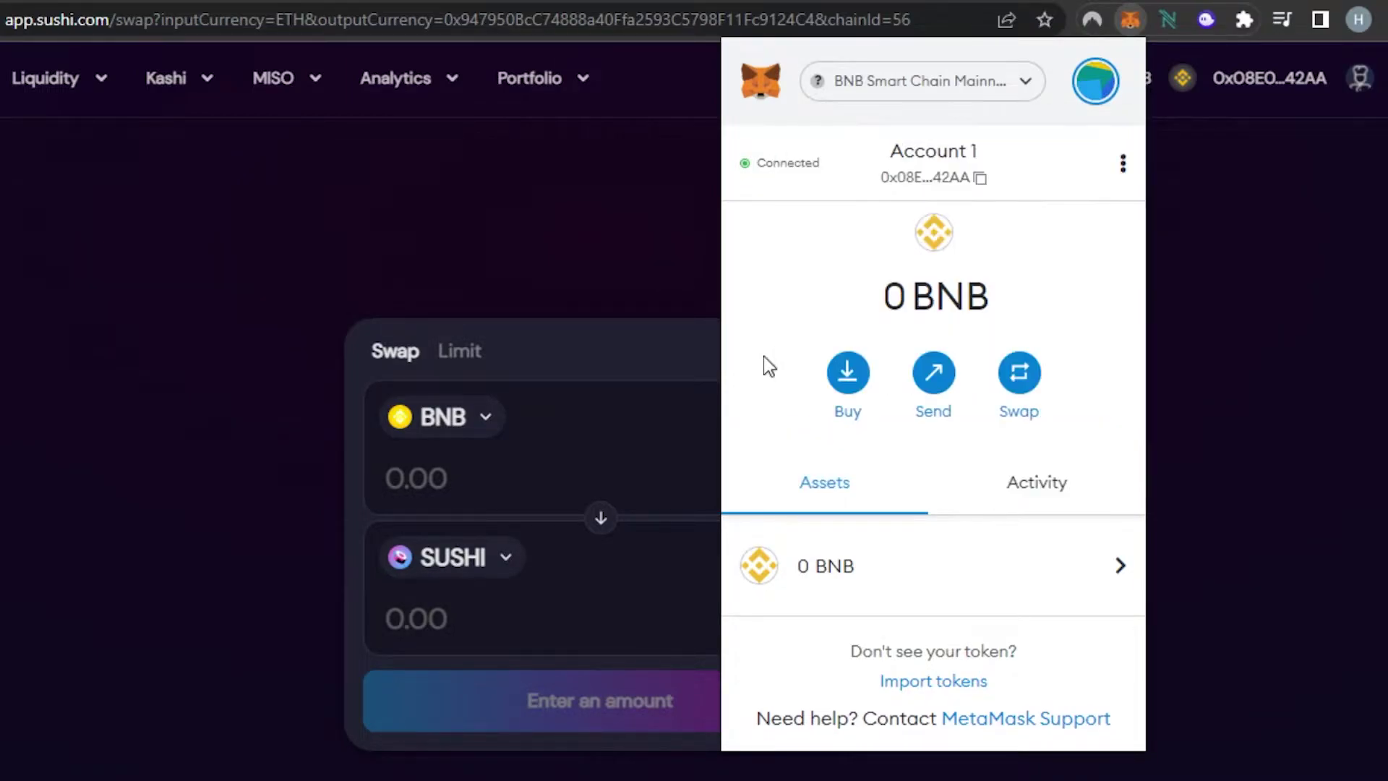
click(1258, 201)
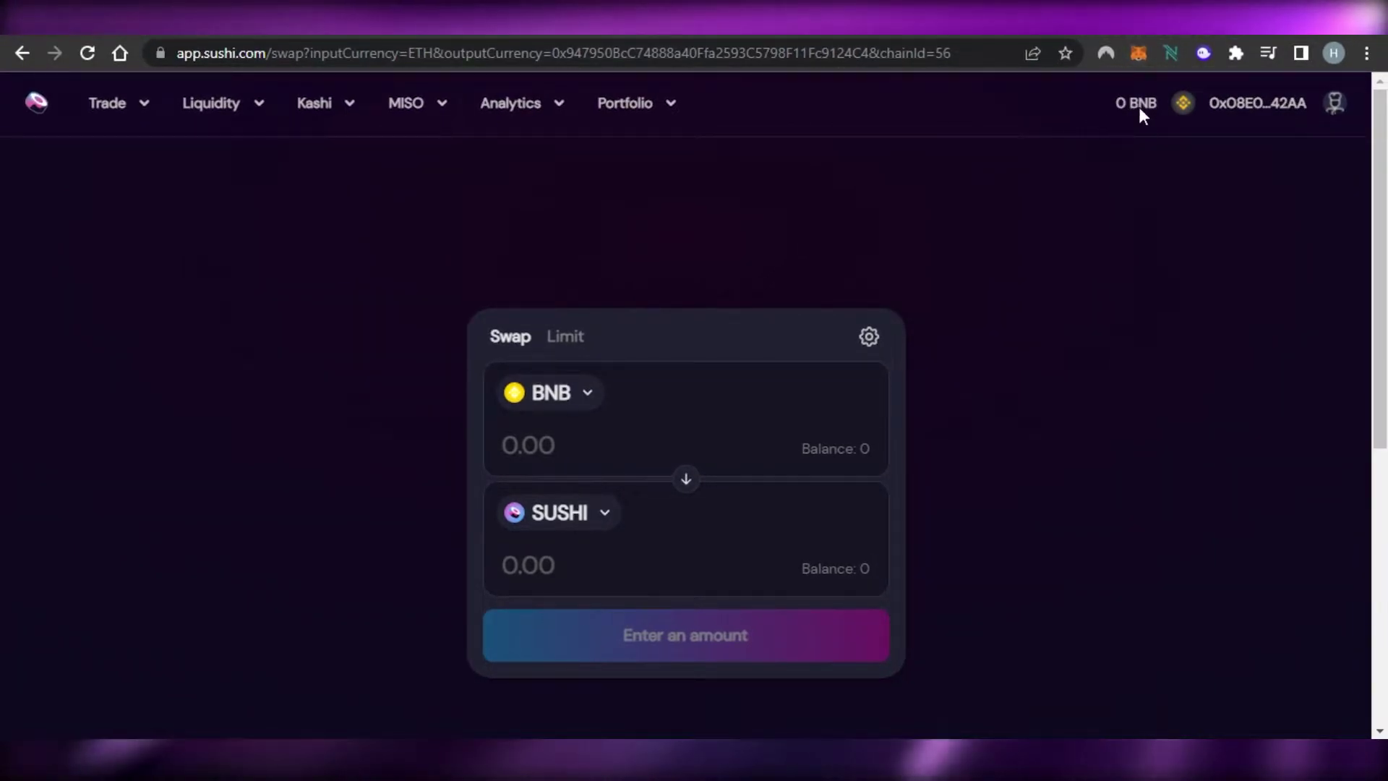
click(1140, 62)
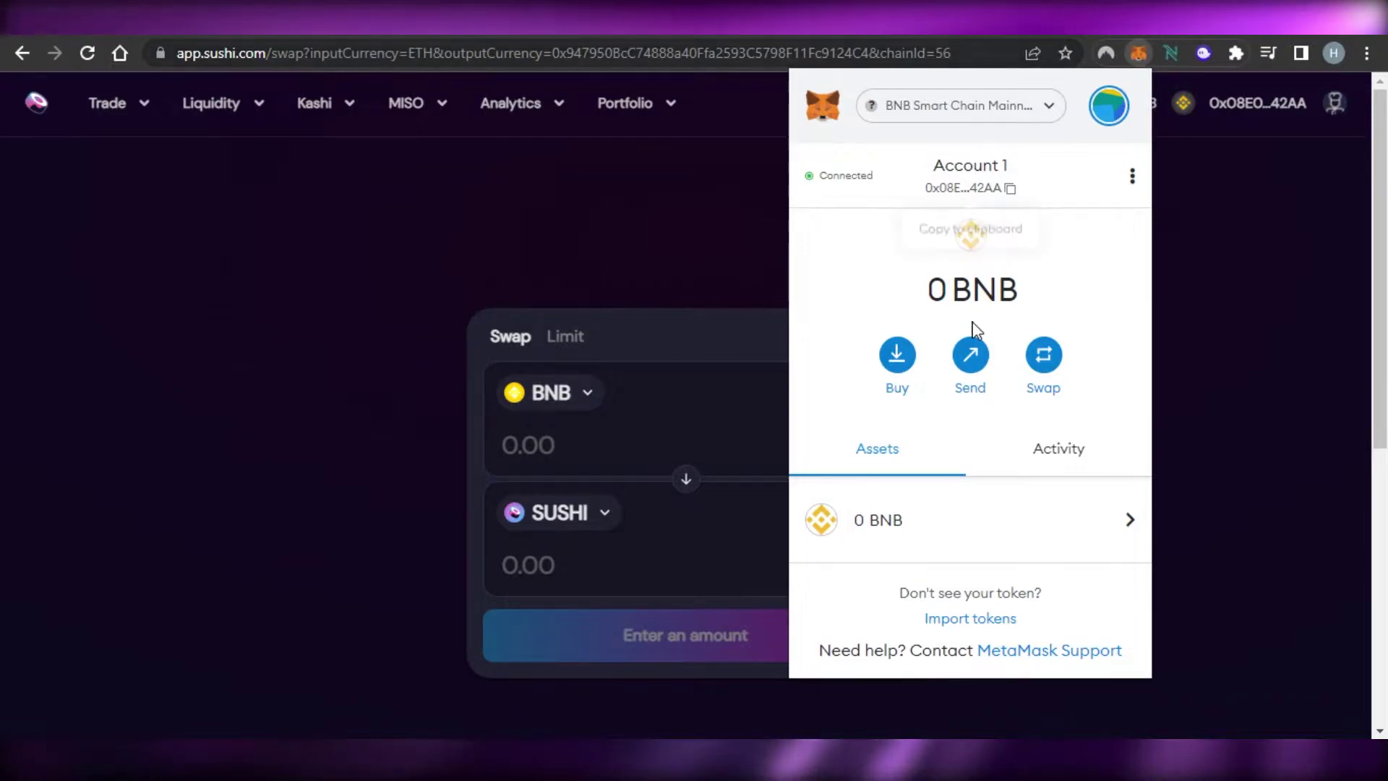
click(1182, 244)
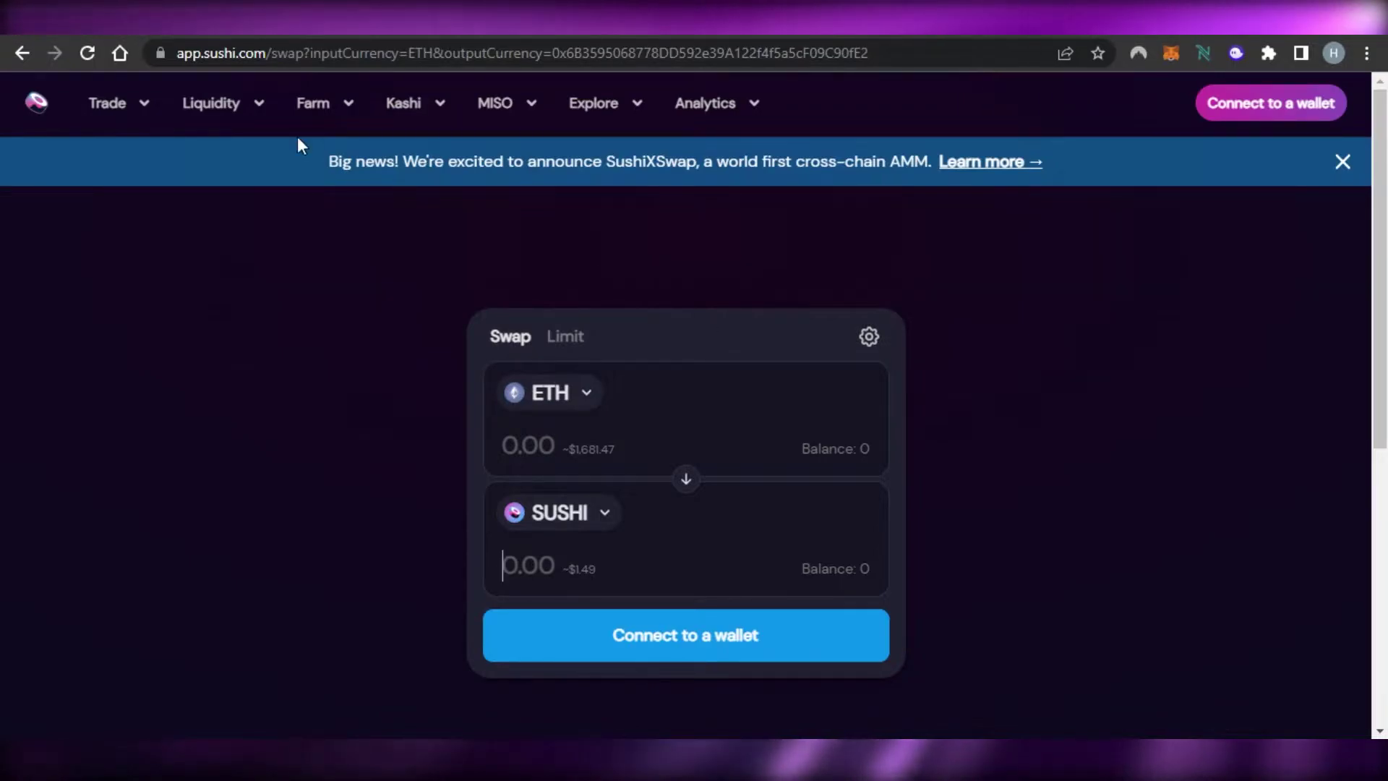
Dismiss the SushiXSwap announcement and make SUSHI the token to swap from.
click(1342, 161)
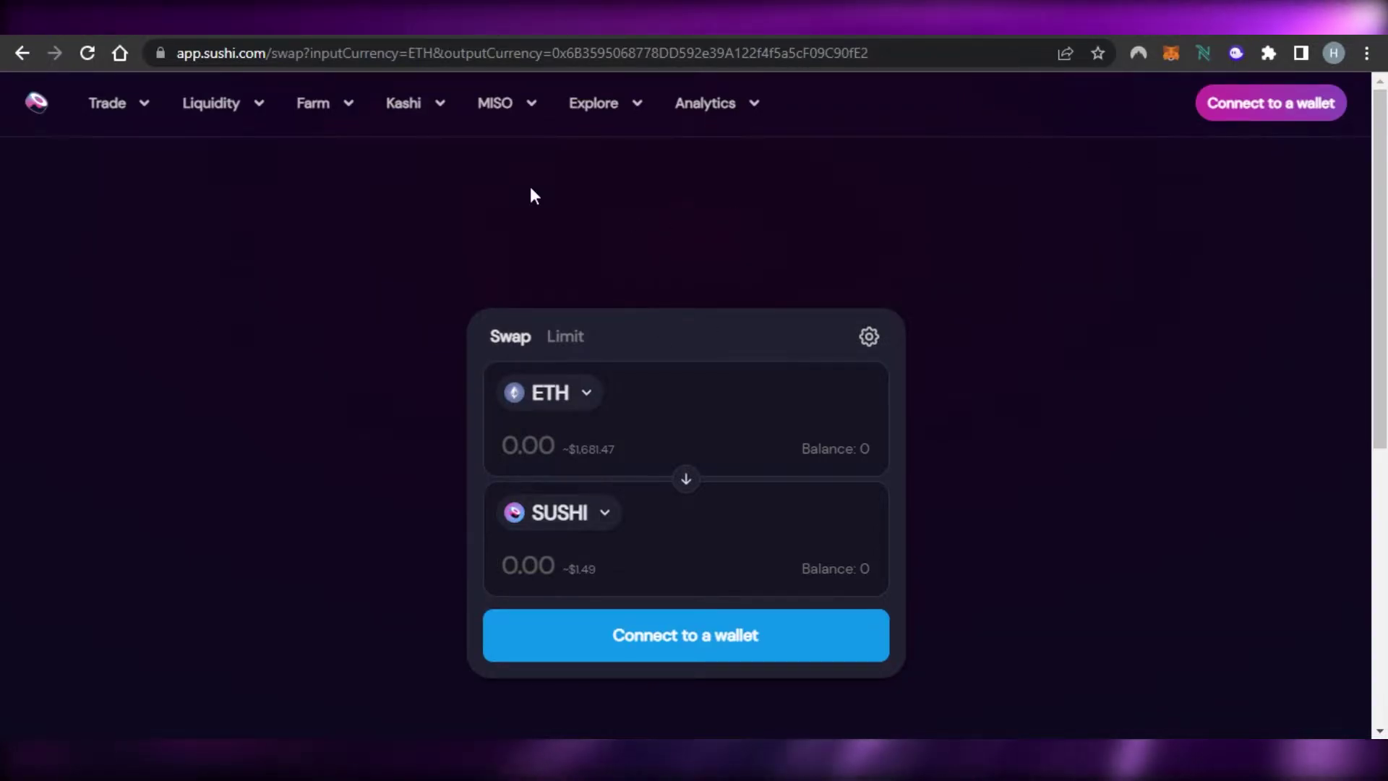
click(137, 102)
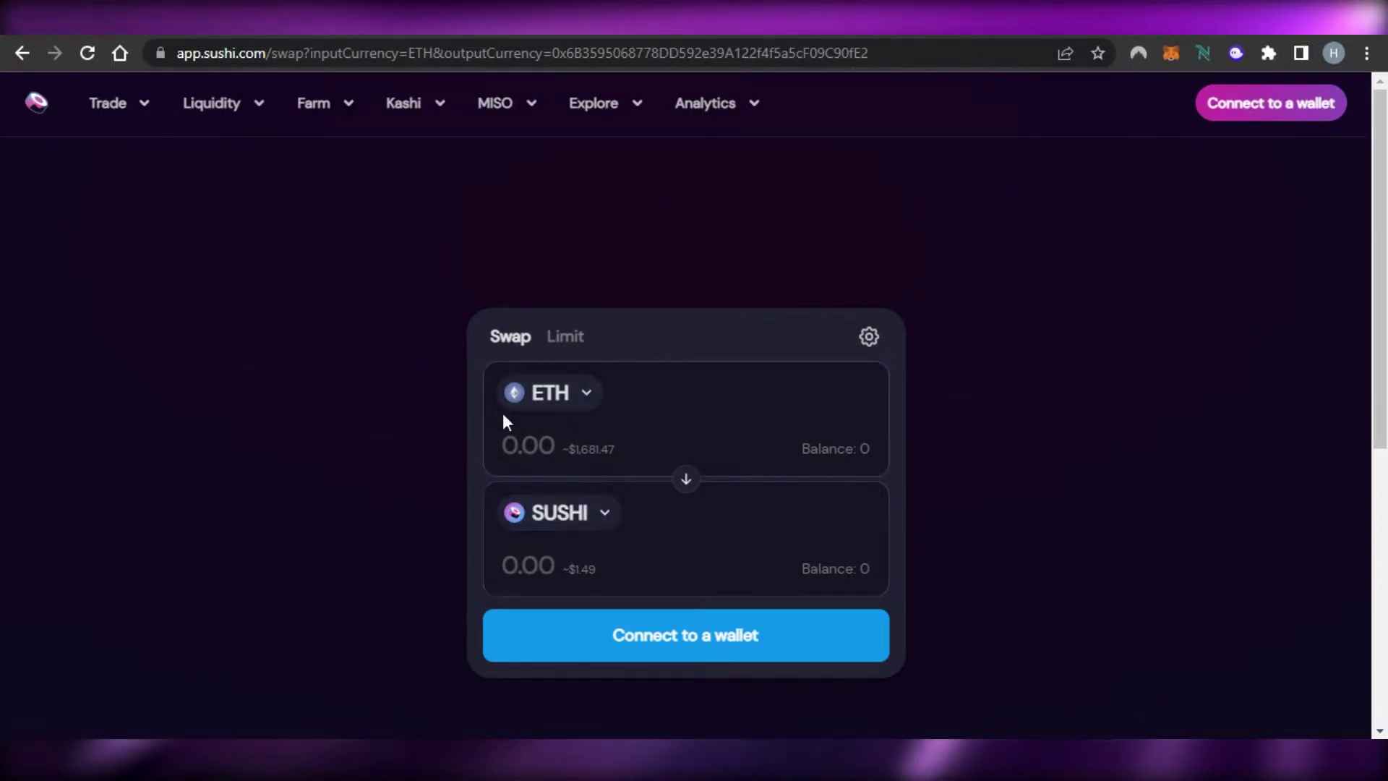
click(570, 401)
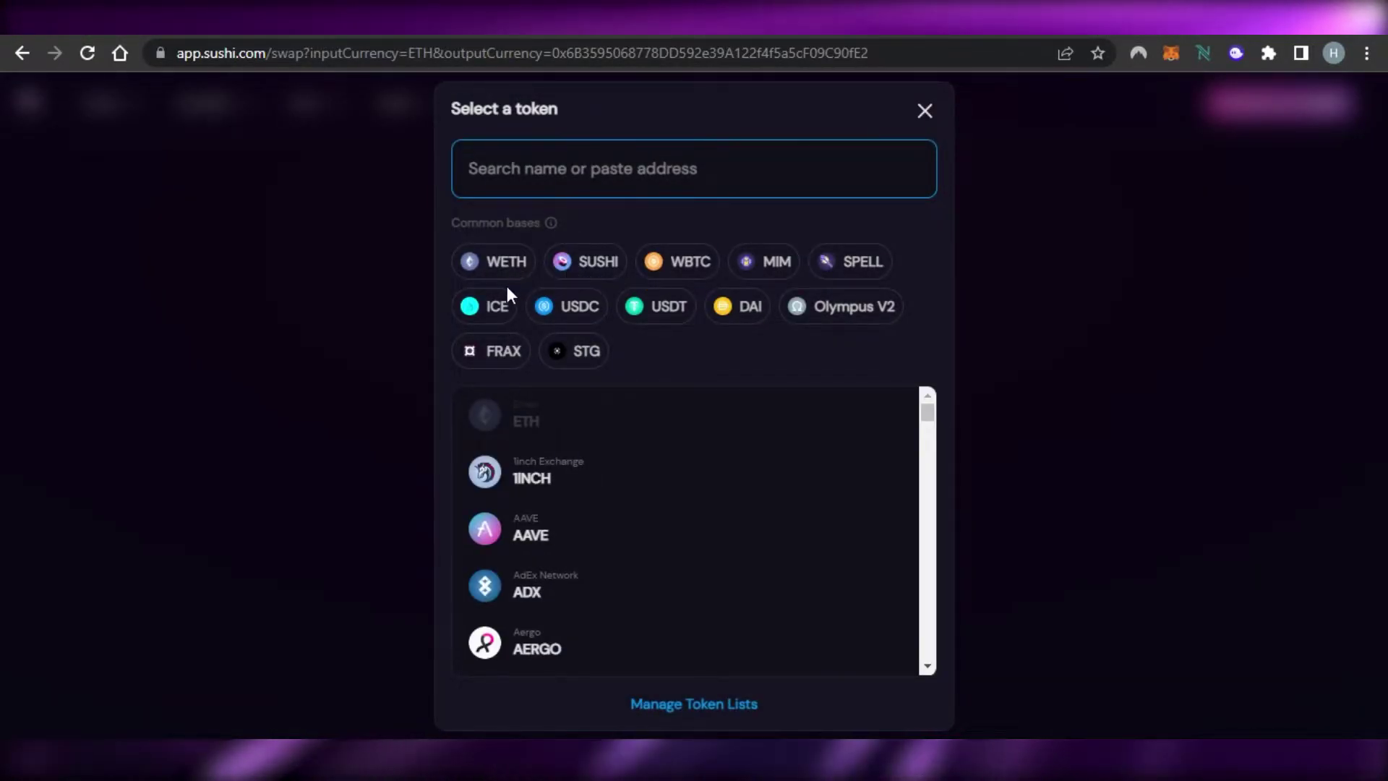
click(585, 262)
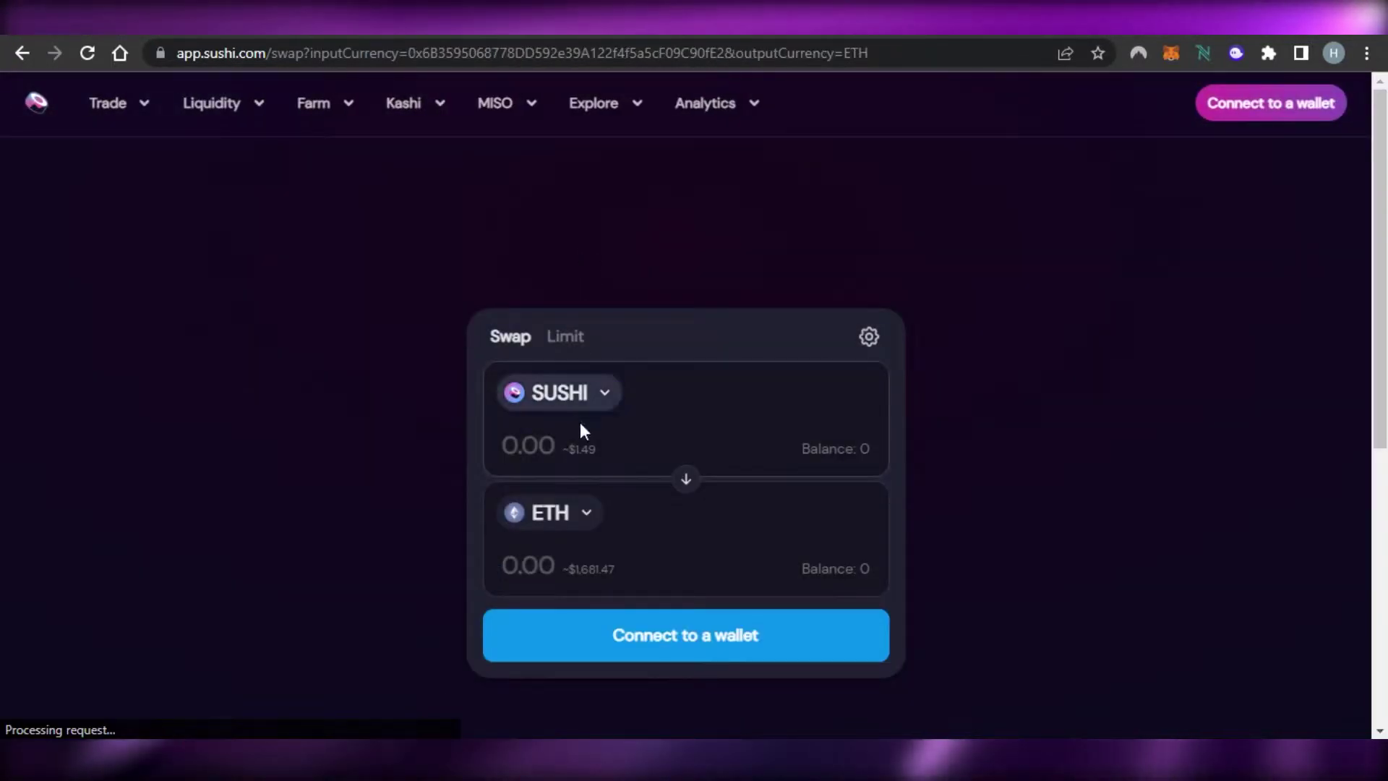
Receive USDC and enter 1 SUSHI, quoting about 1.58882 USDC.
click(578, 511)
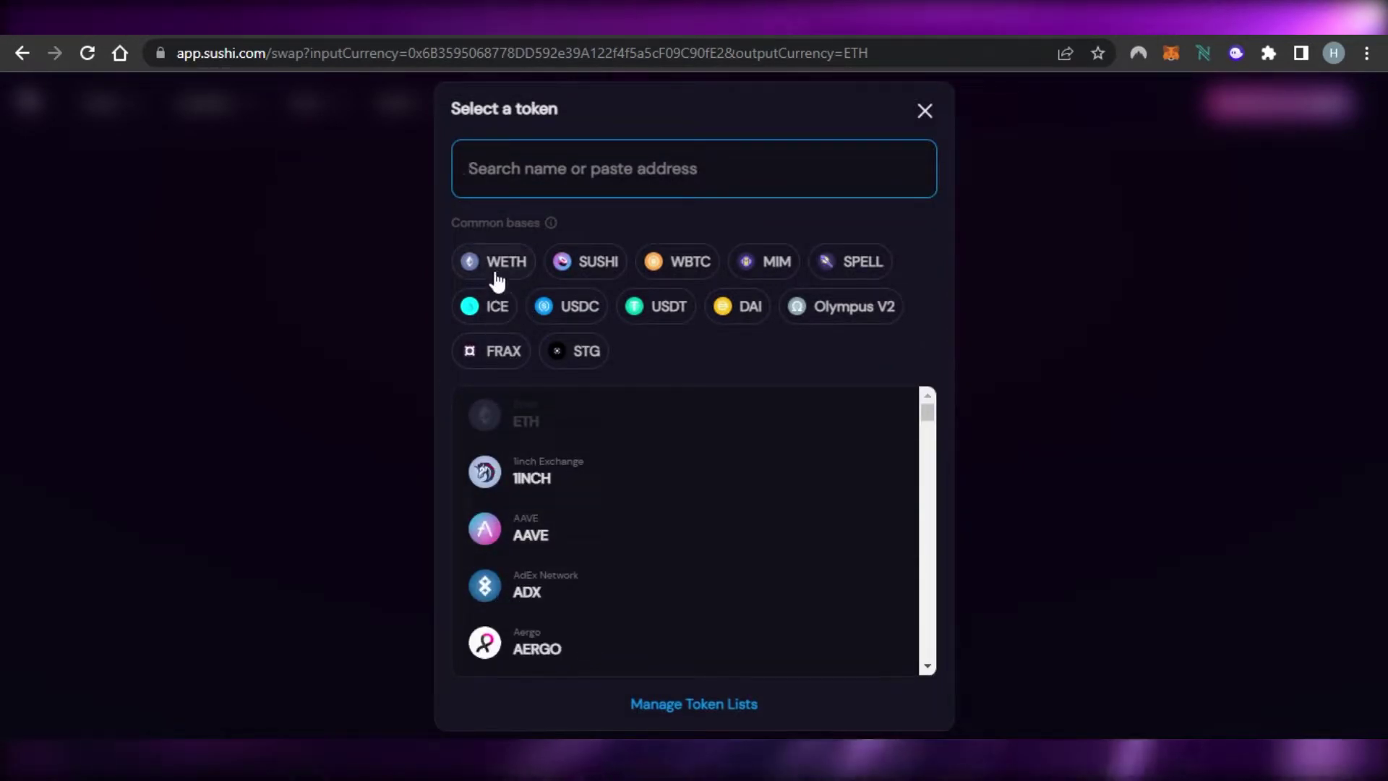
click(587, 327)
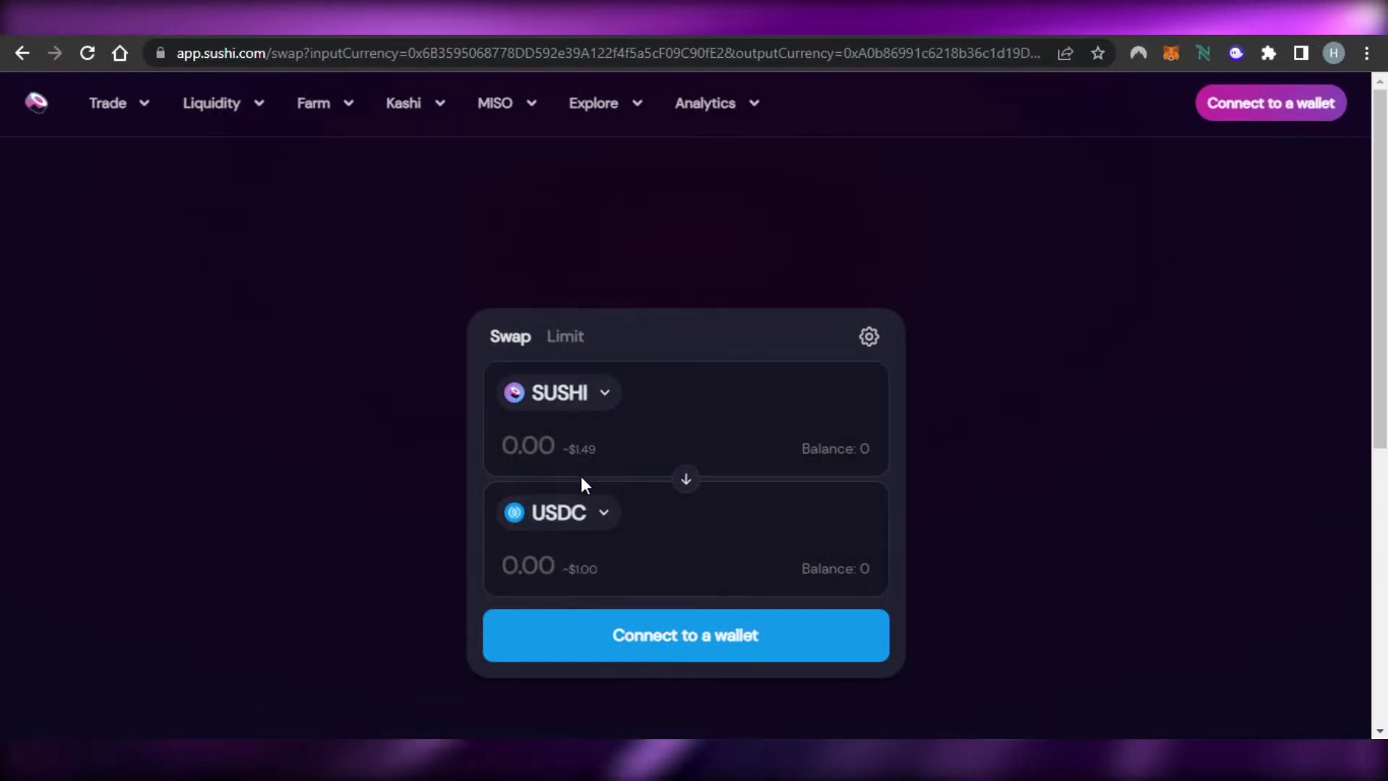
click(511, 448)
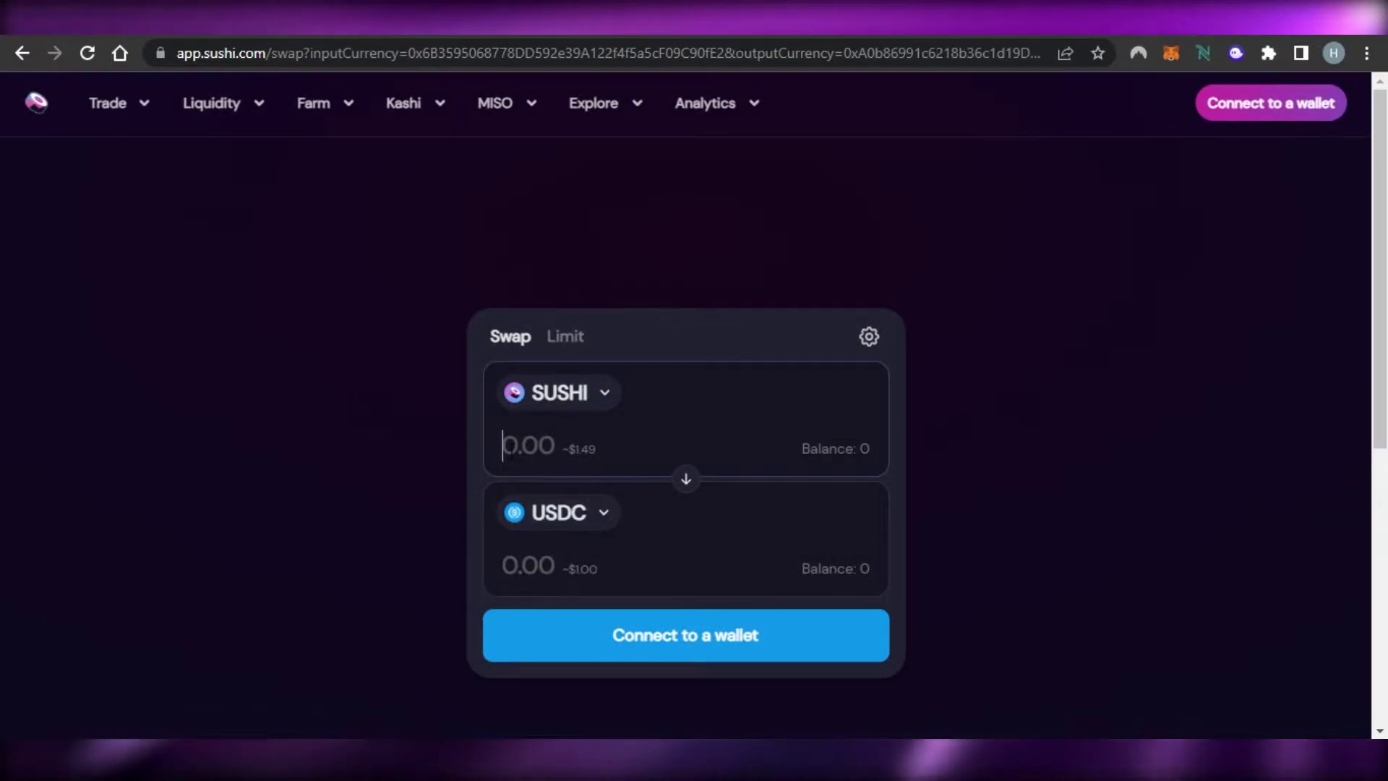
text(1)
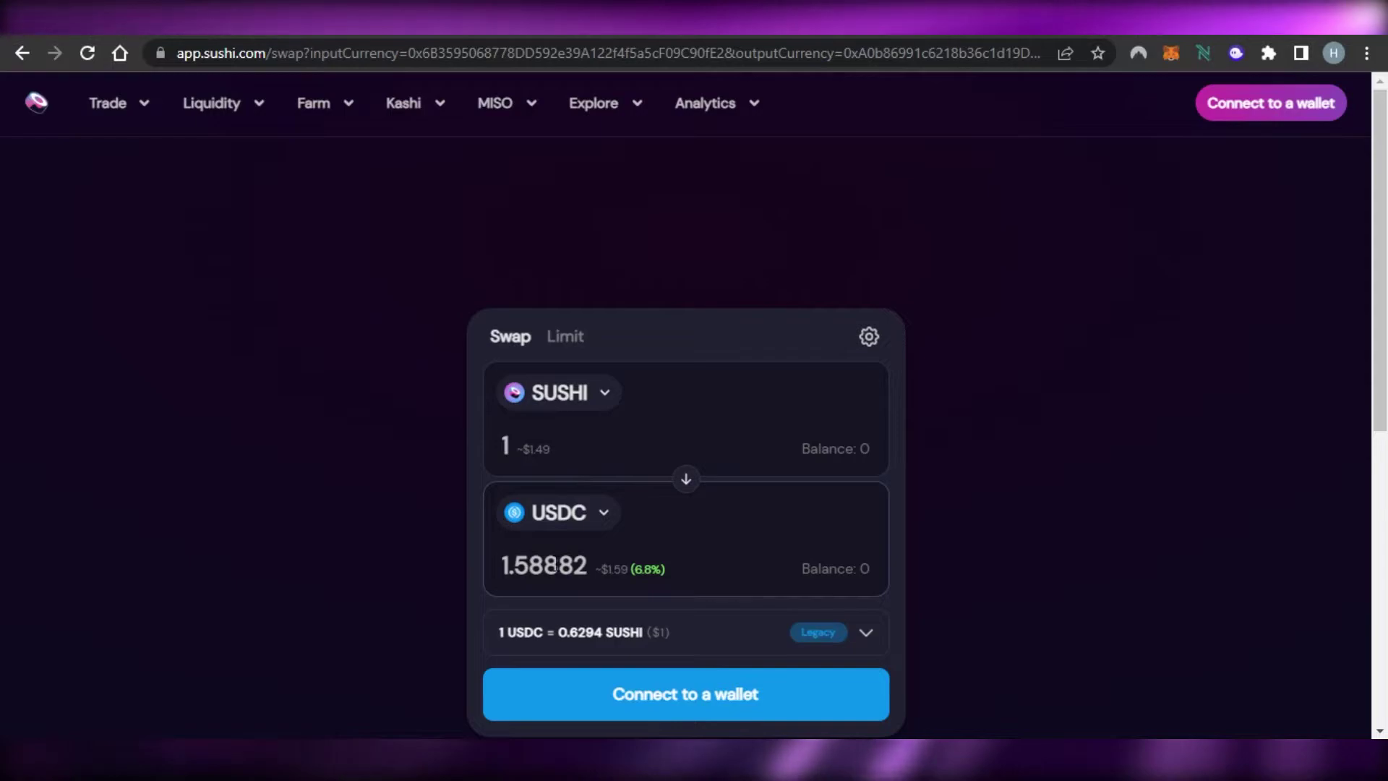
Switch the received token to ETH and raise the SUSHI amount to 100.
click(553, 398)
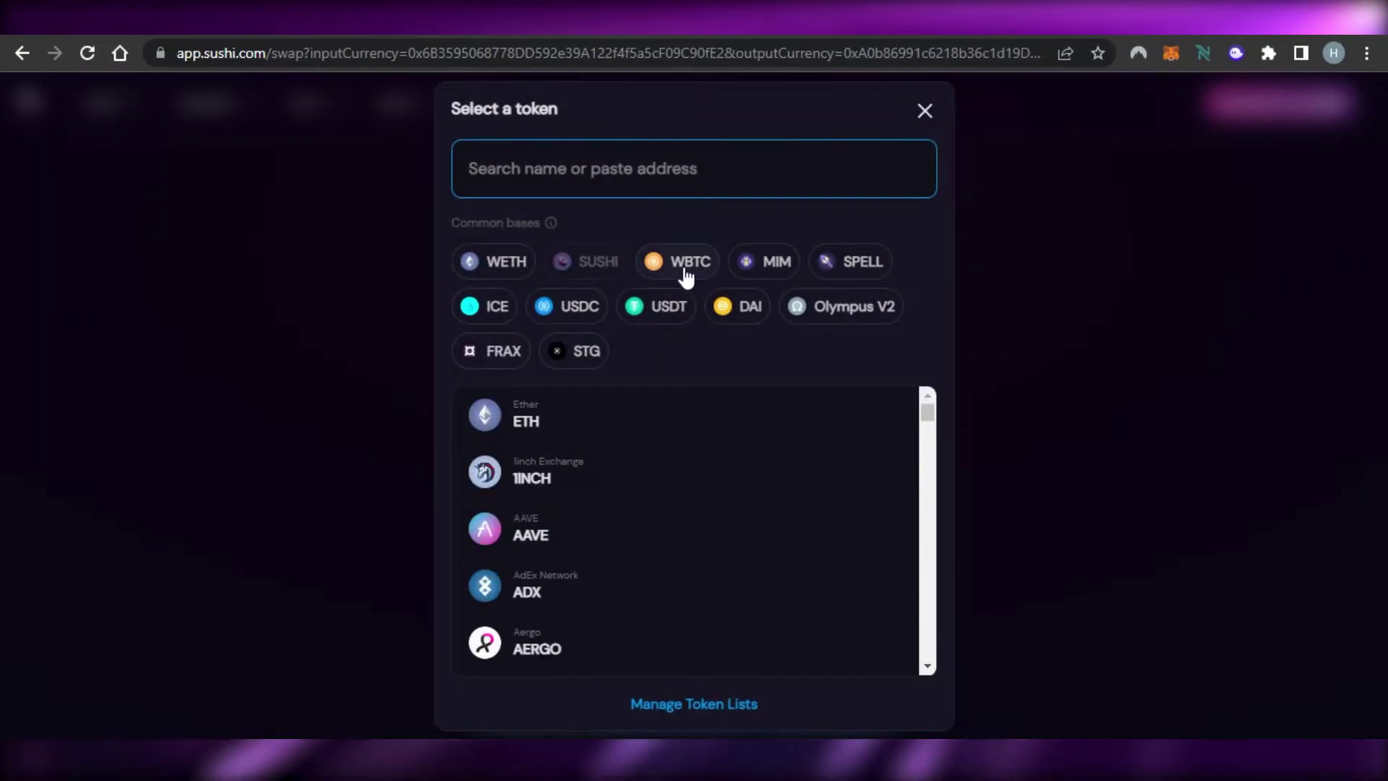
click(601, 266)
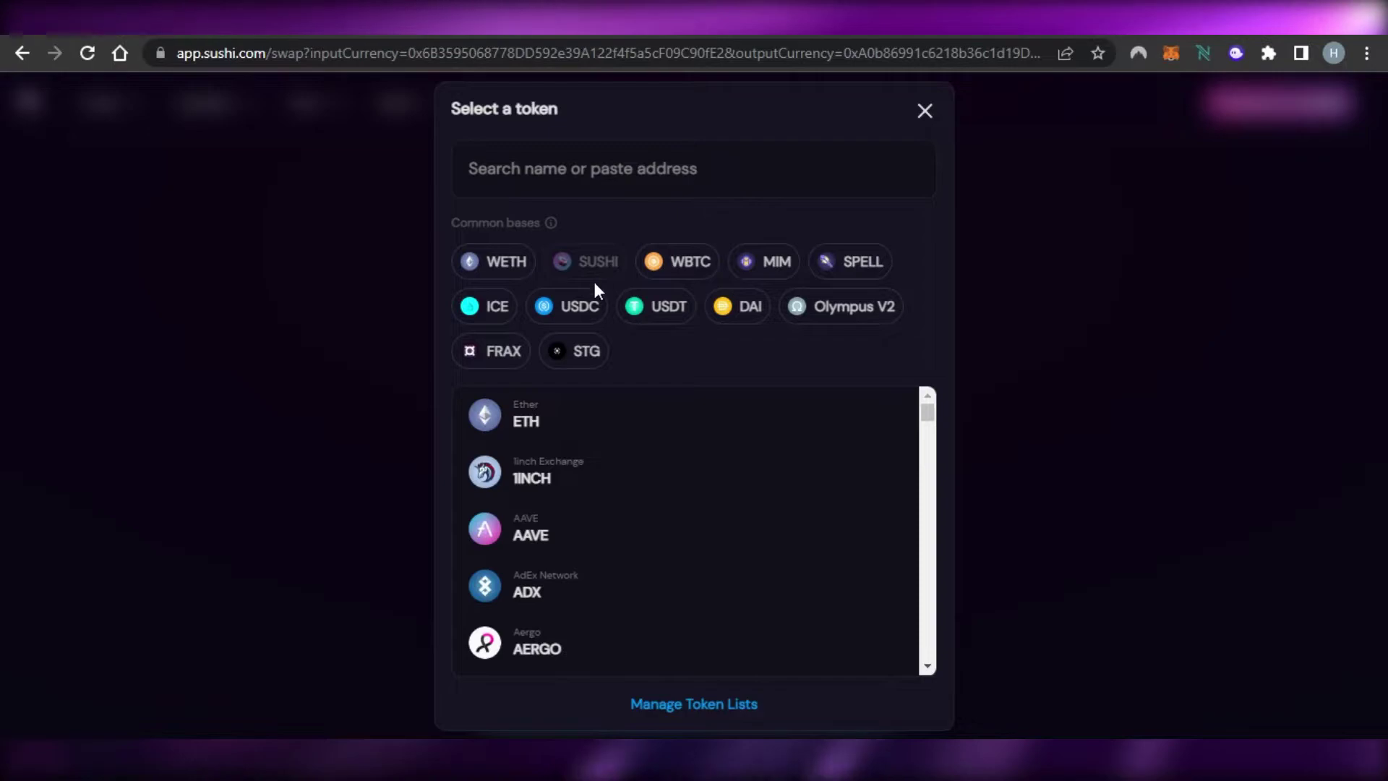
click(1066, 390)
click(560, 514)
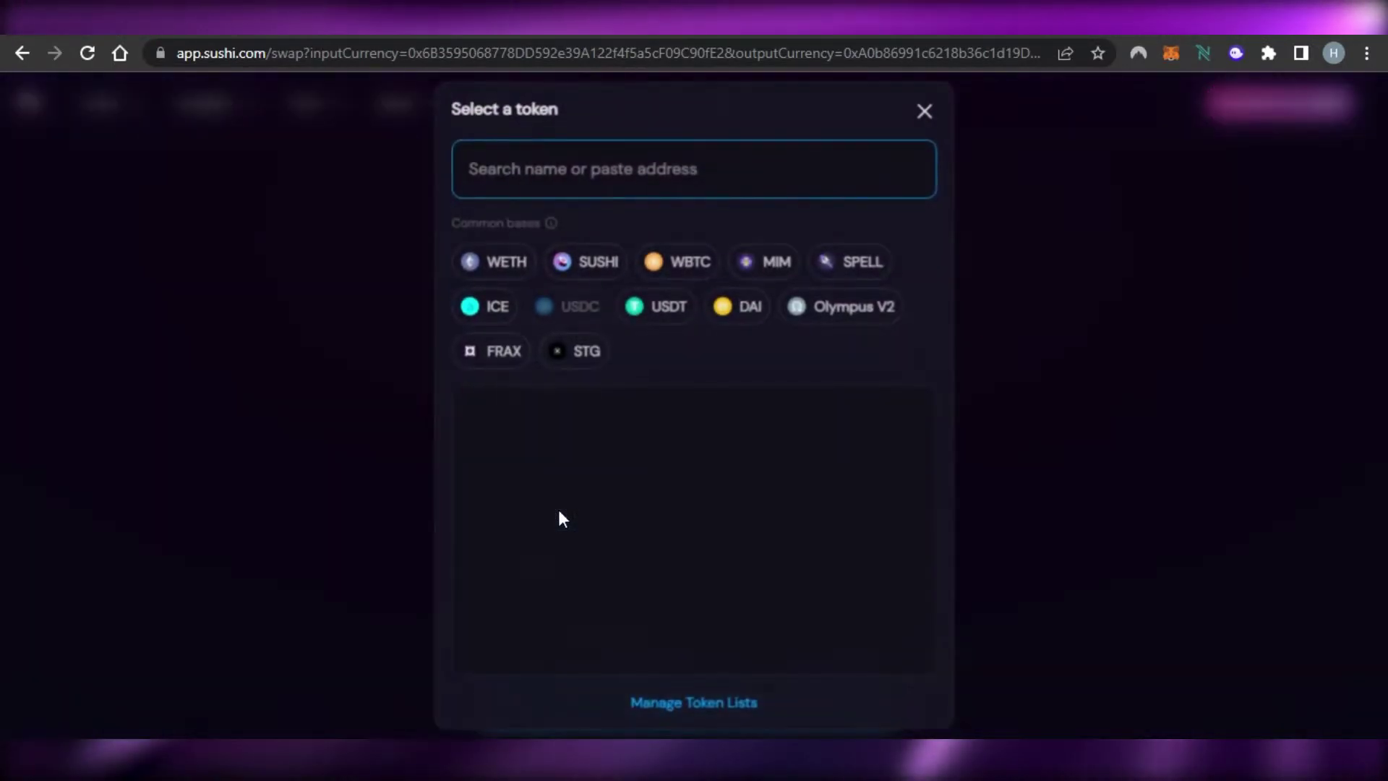
click(567, 435)
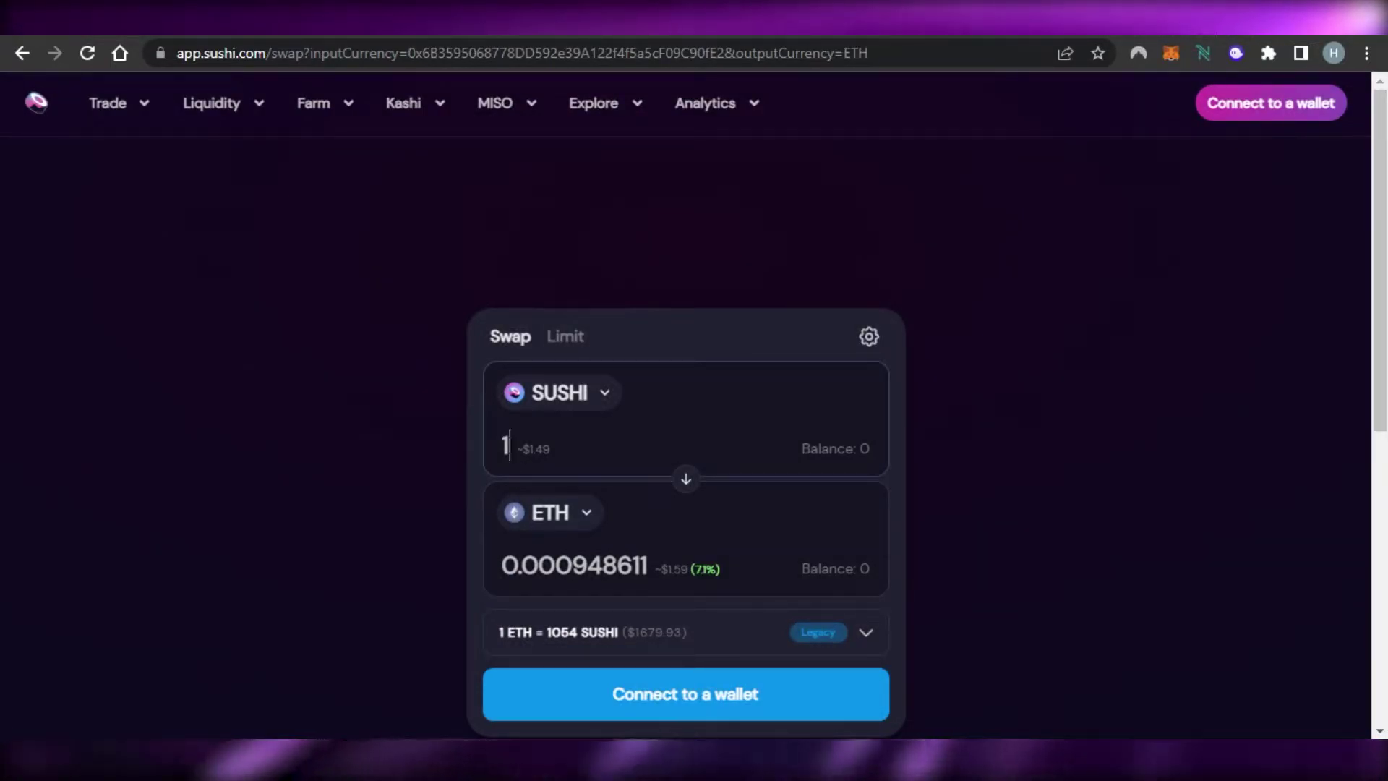
text(00)
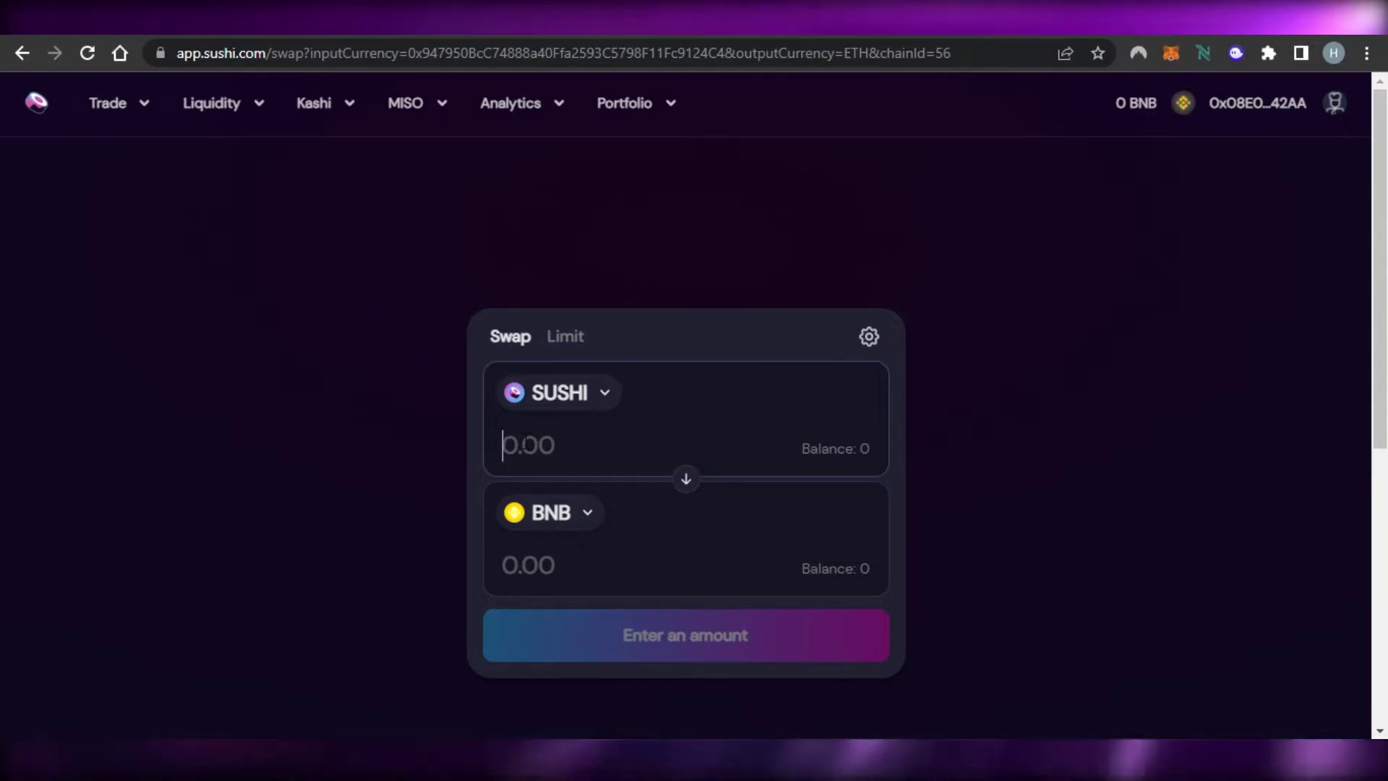
Enter 100 SUSHI for BNB, view the Limit order form, then return to Swap.
text(100)
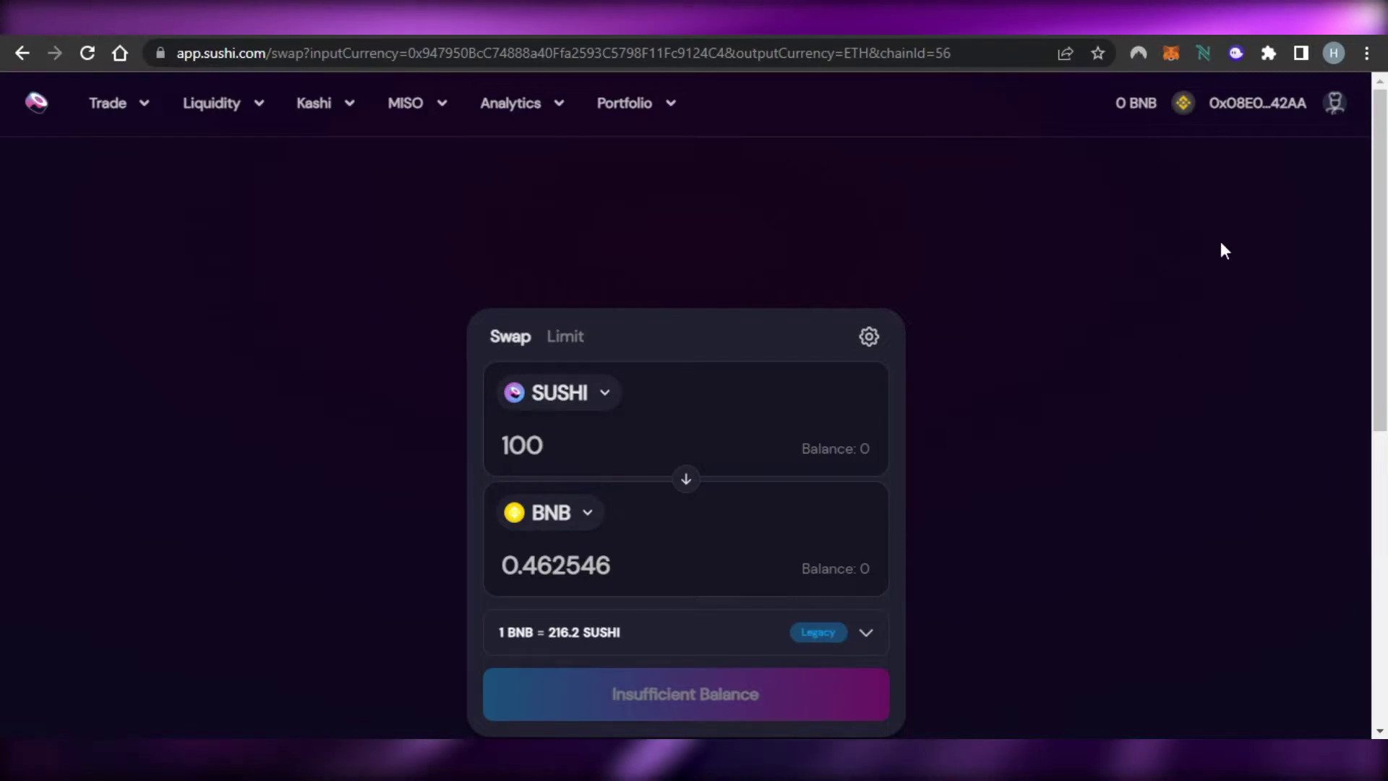
click(574, 345)
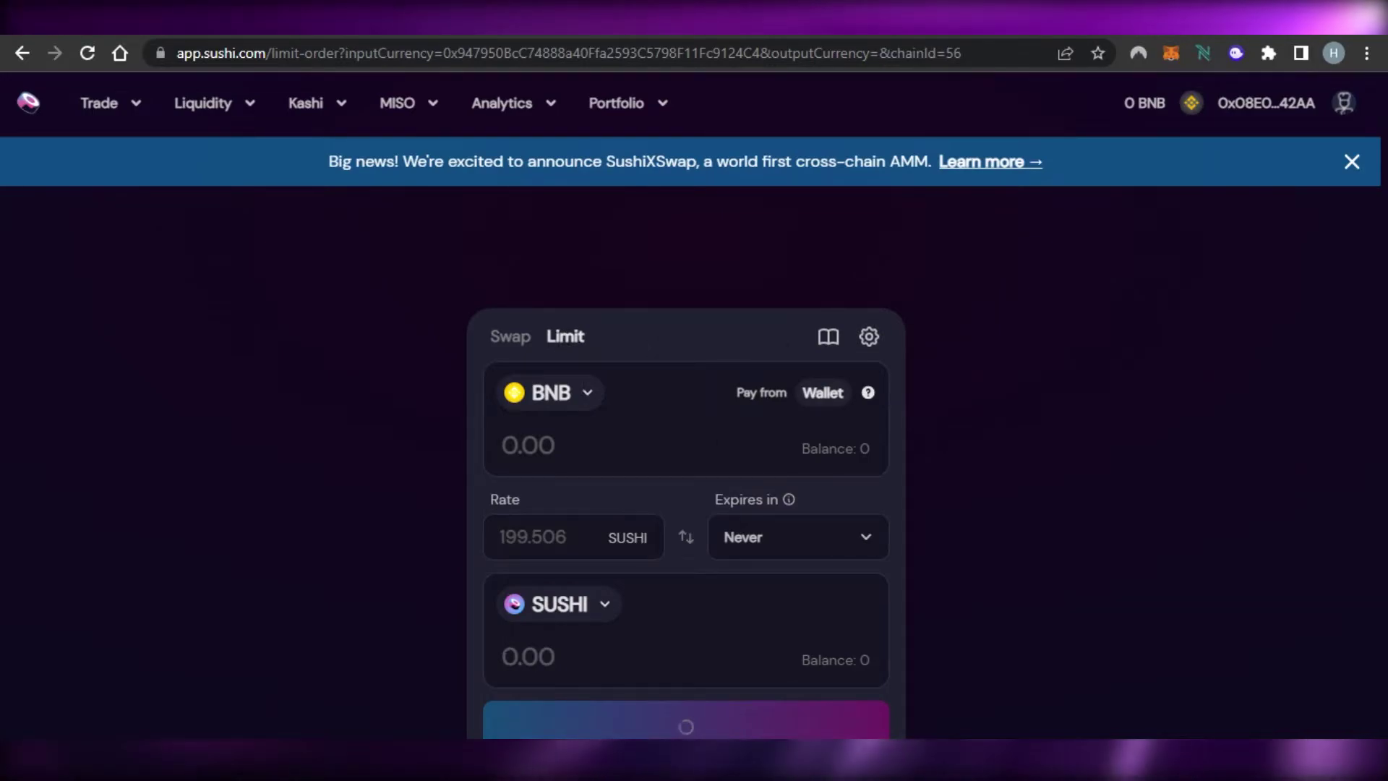
click(511, 336)
mouse_move(200, 115)
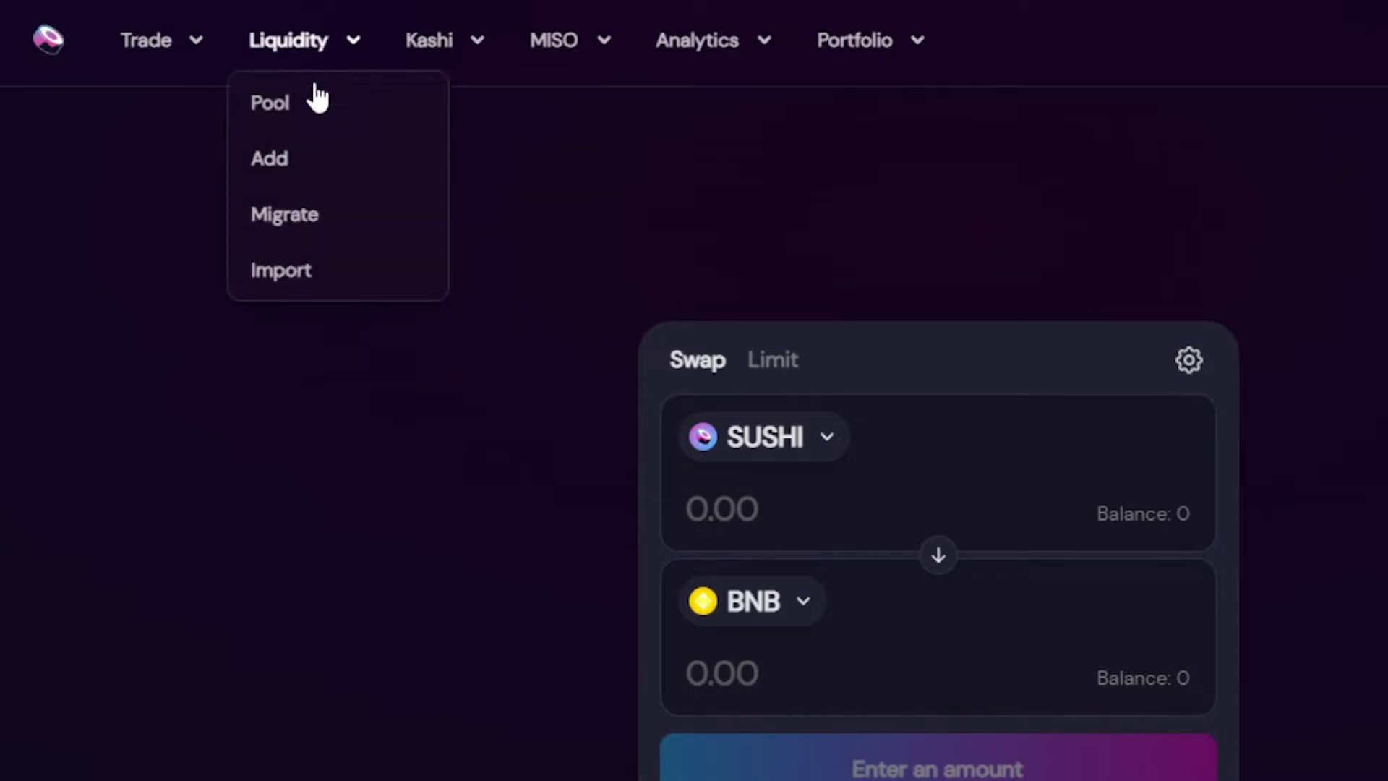
Start a new liquidity position pairing SUSHI with BUSD from the Pool page.
click(284, 117)
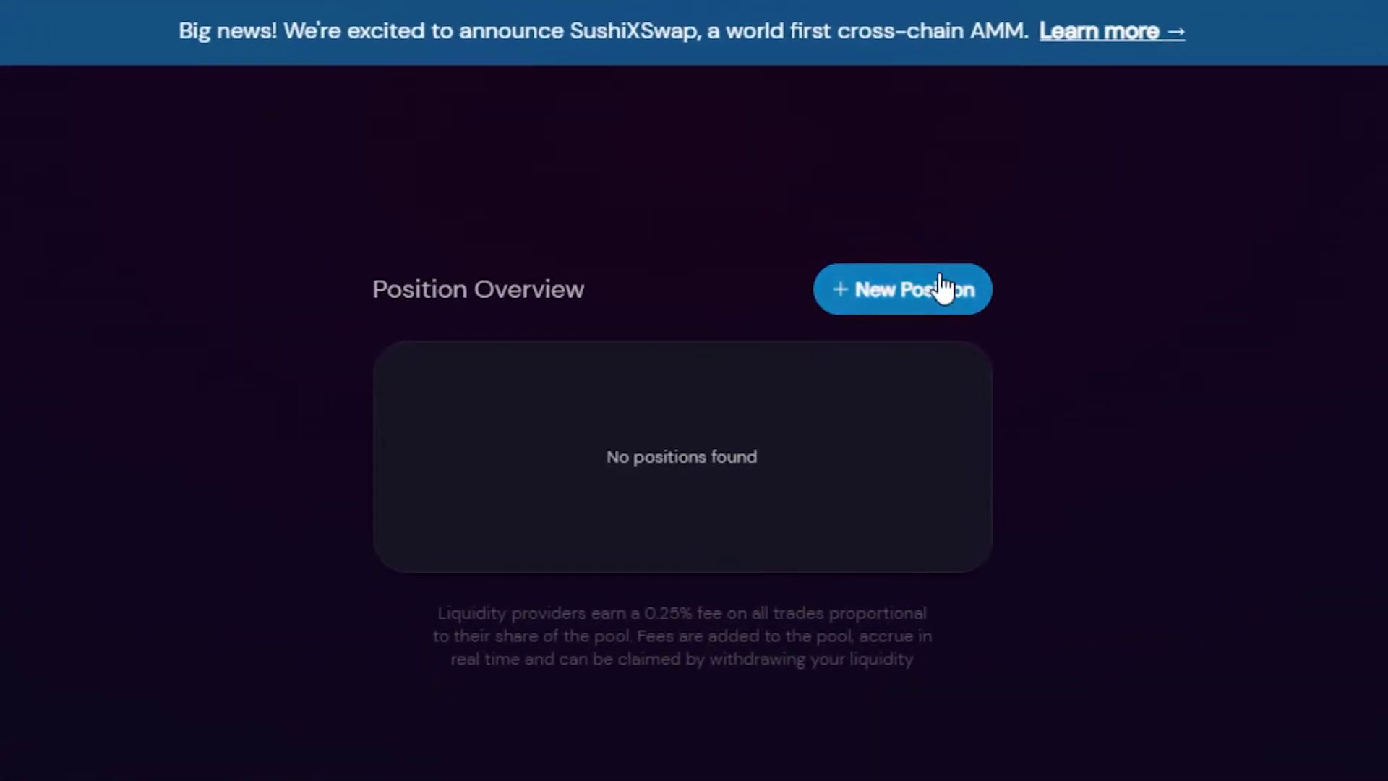
click(938, 290)
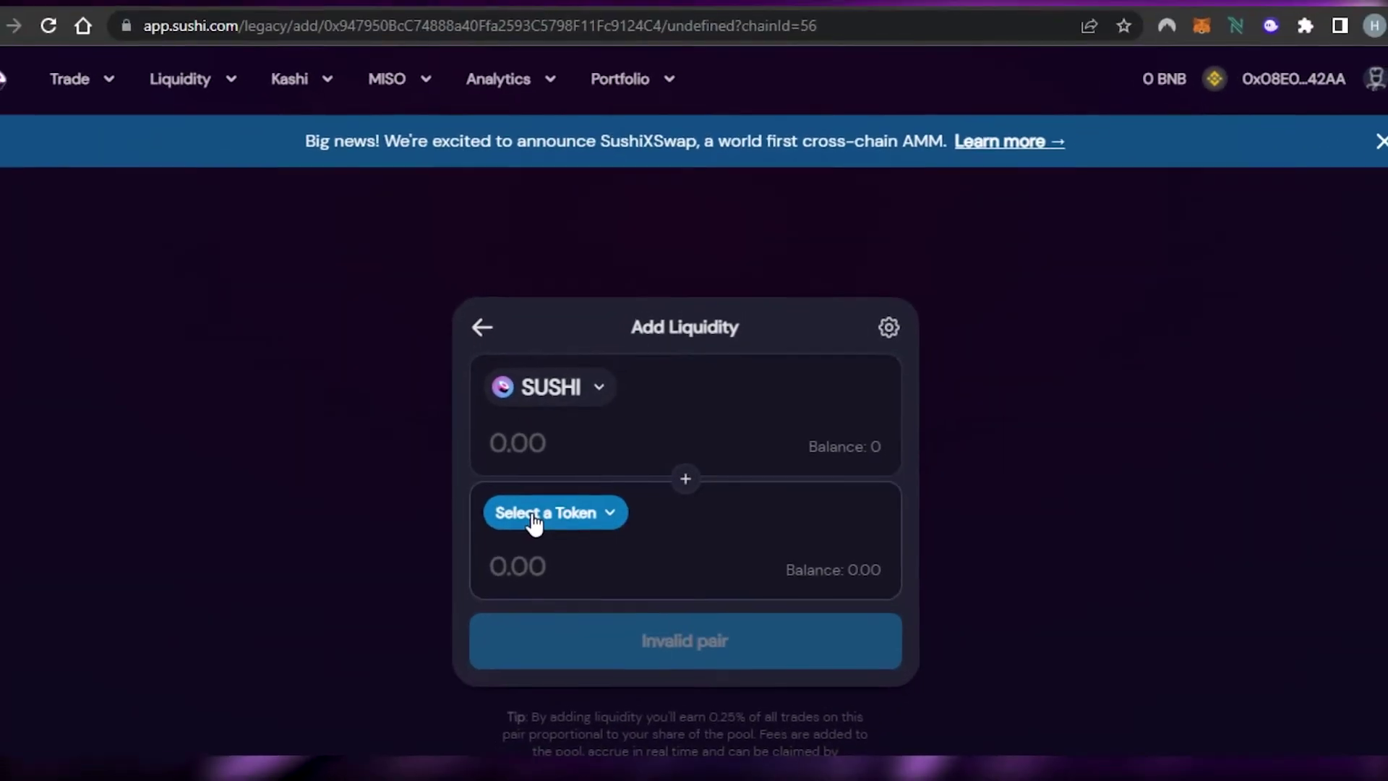
click(533, 519)
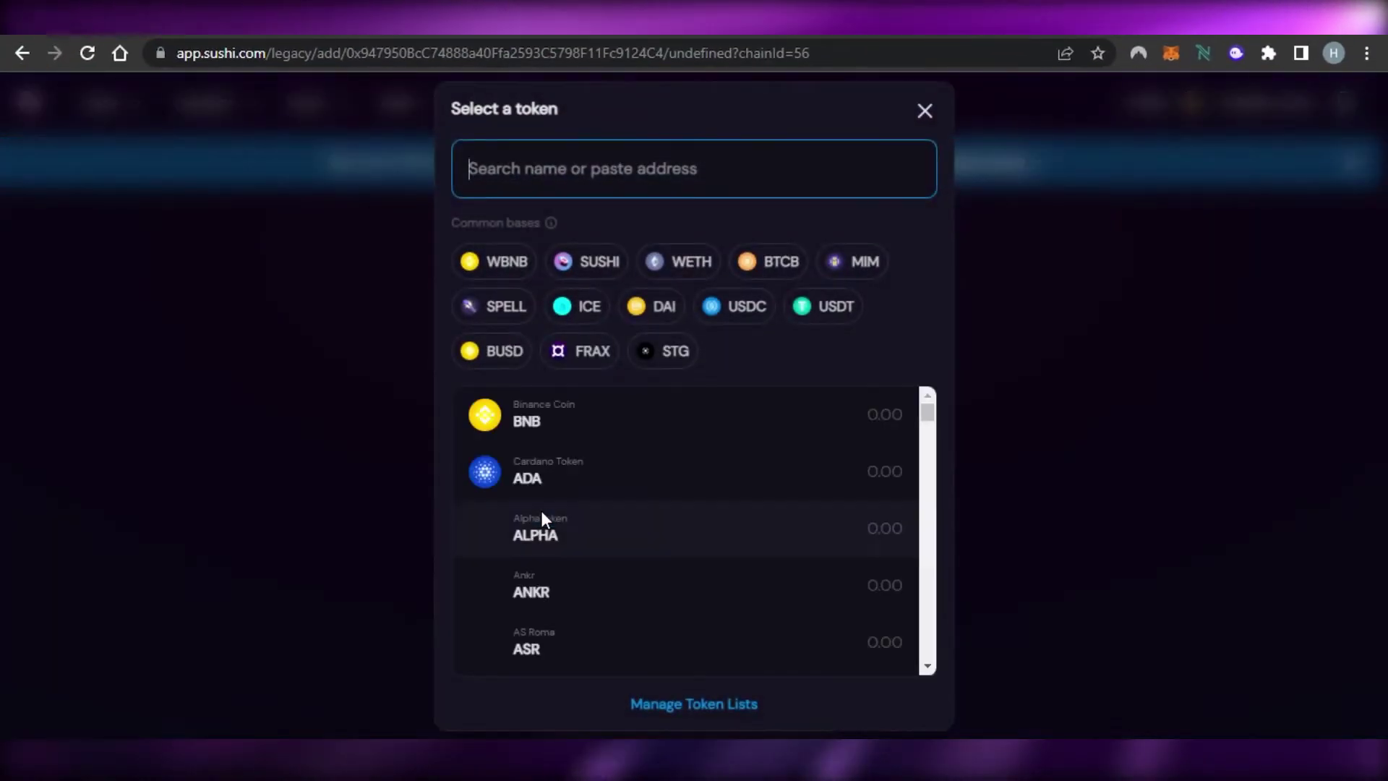
click(508, 351)
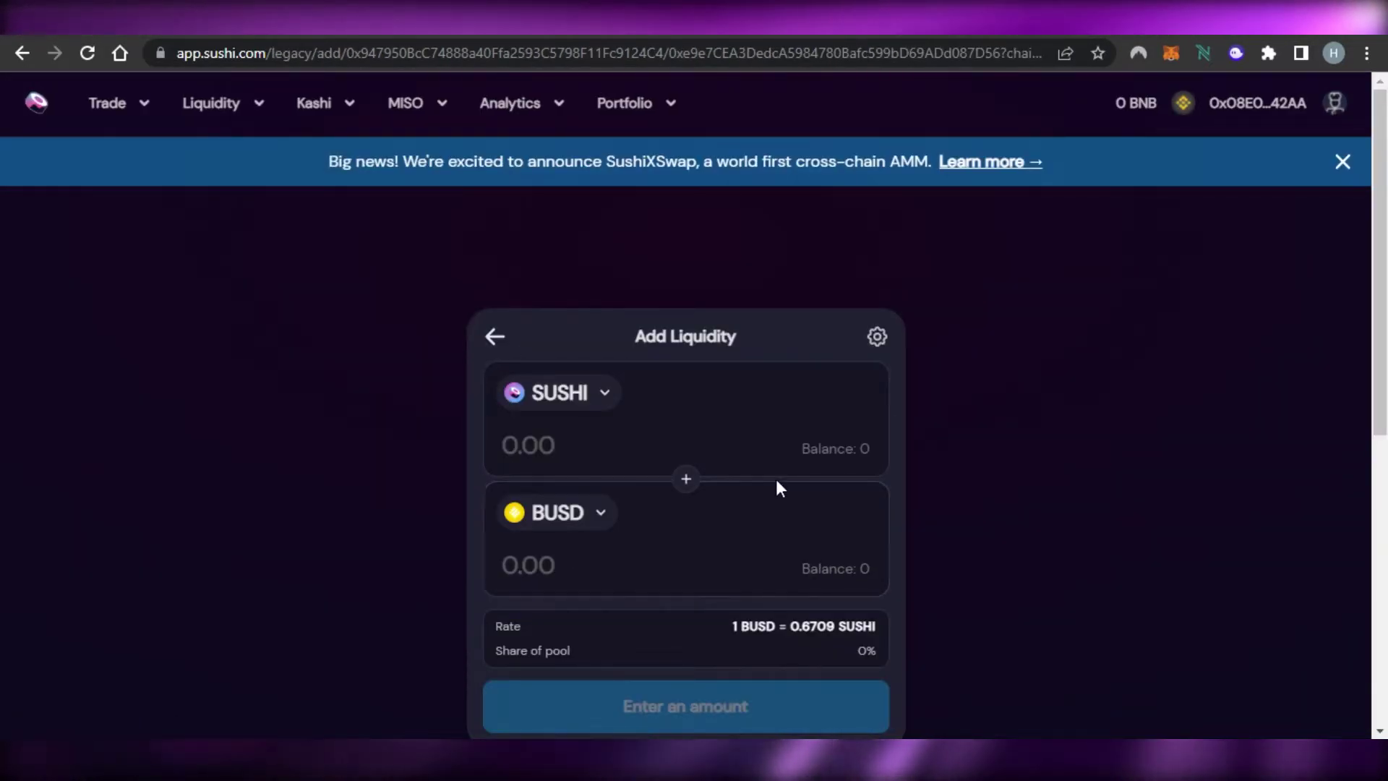
Deposit 100 SUSHI against 149.06 BUSD for a 26.61% pool share.
scroll(705, 346, down, 2)
scroll(705, 345, up, 1)
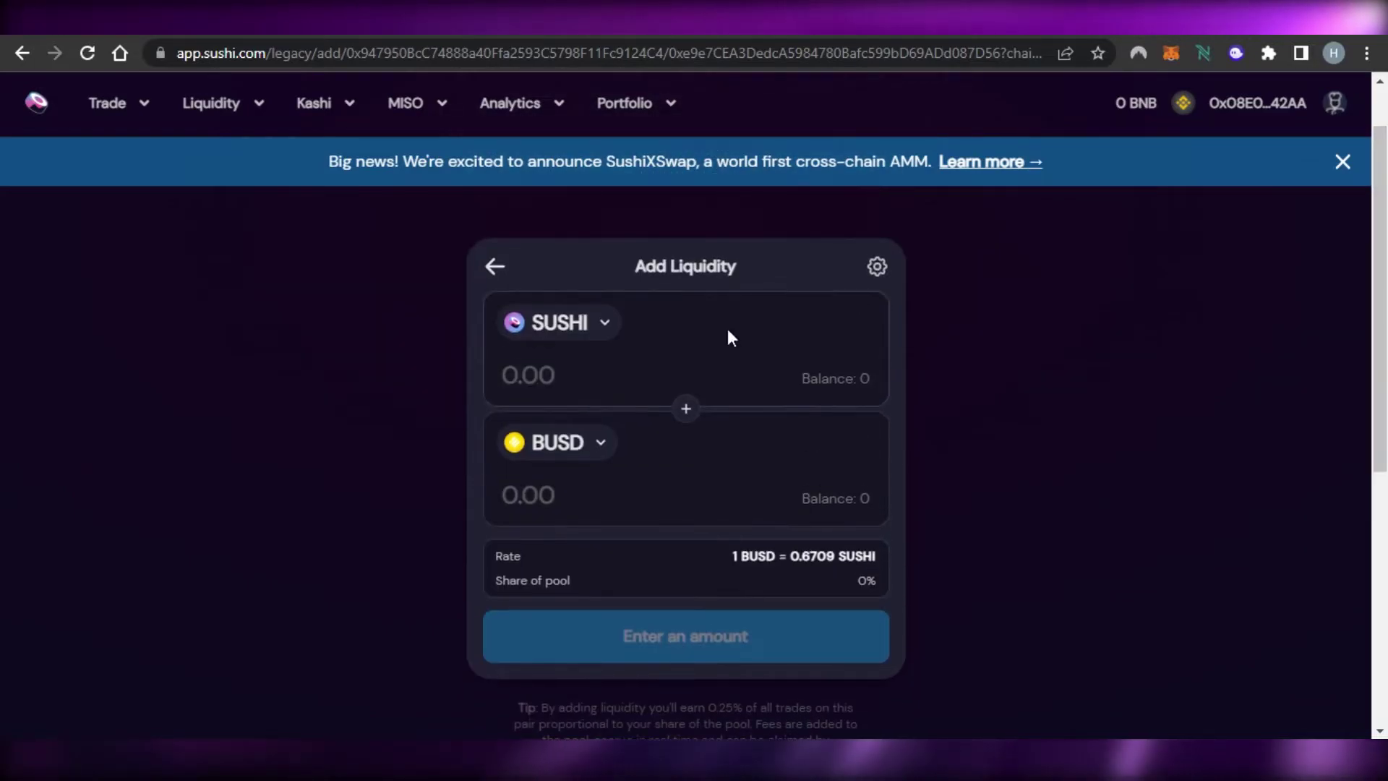
click(530, 379)
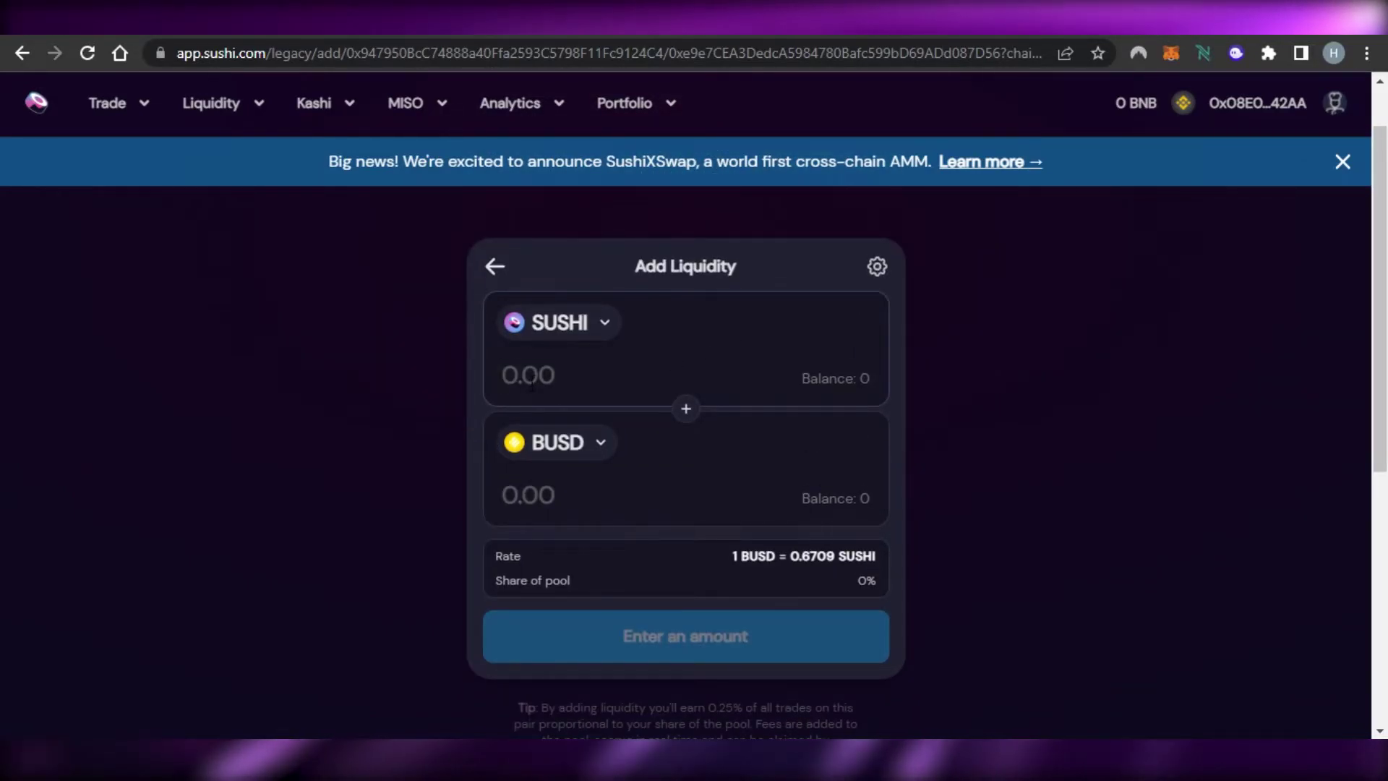
text(1000)
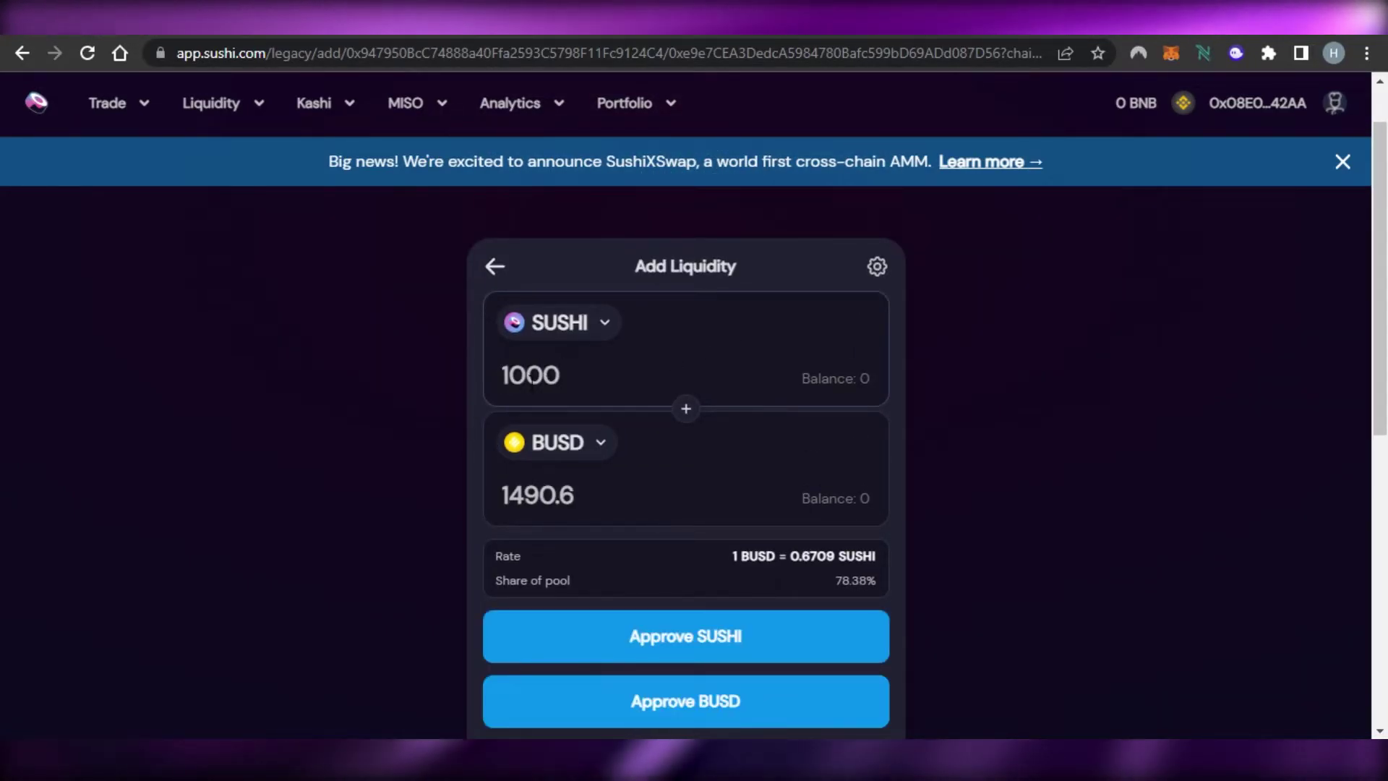
key(BackSpace)
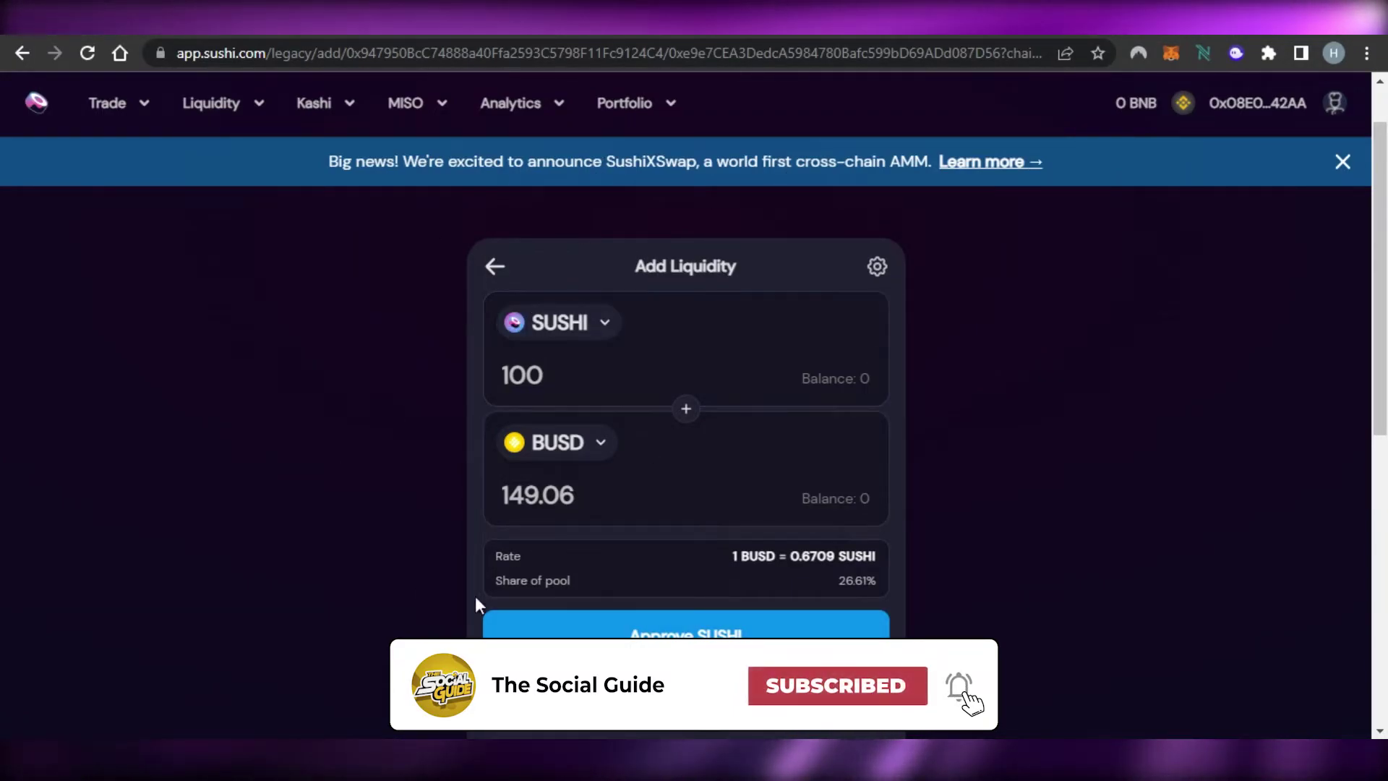
mouse_move(246, 110)
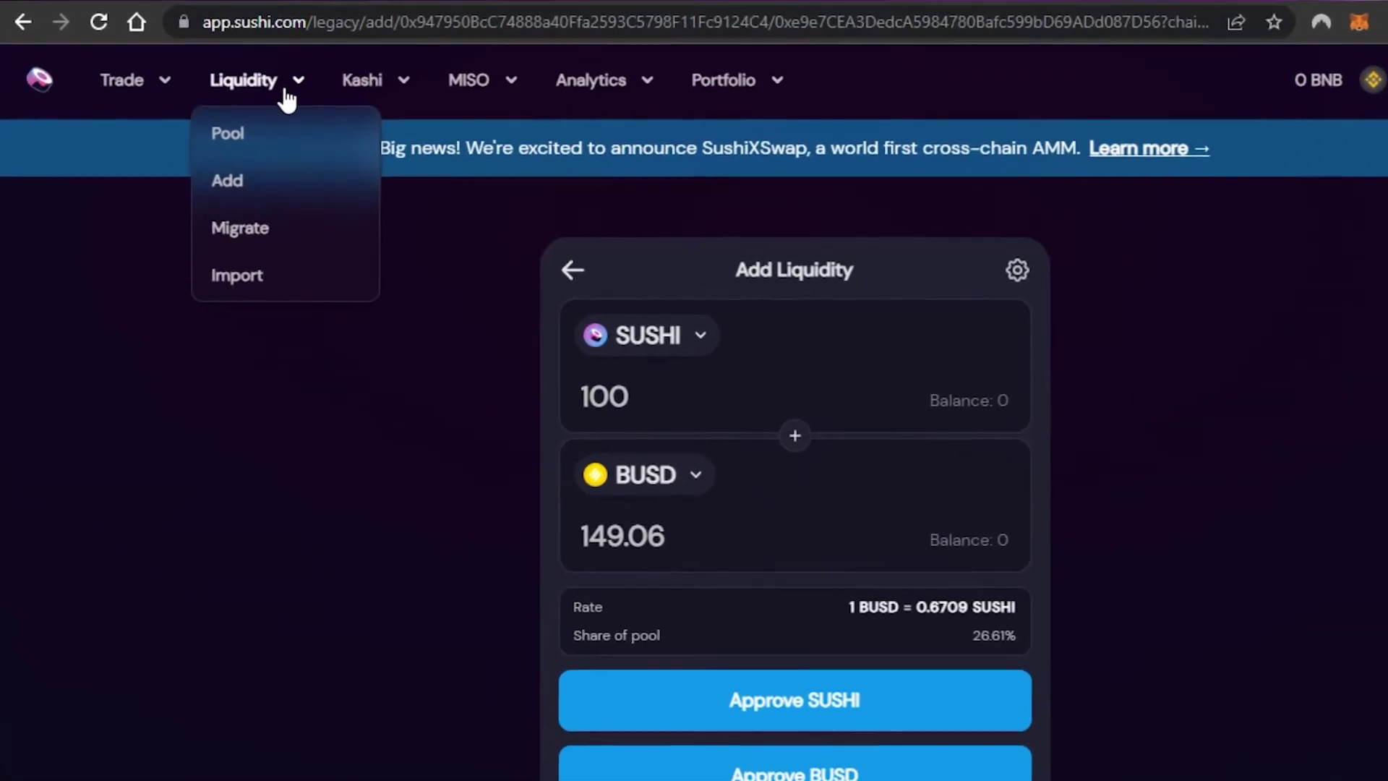
mouse_move(363, 94)
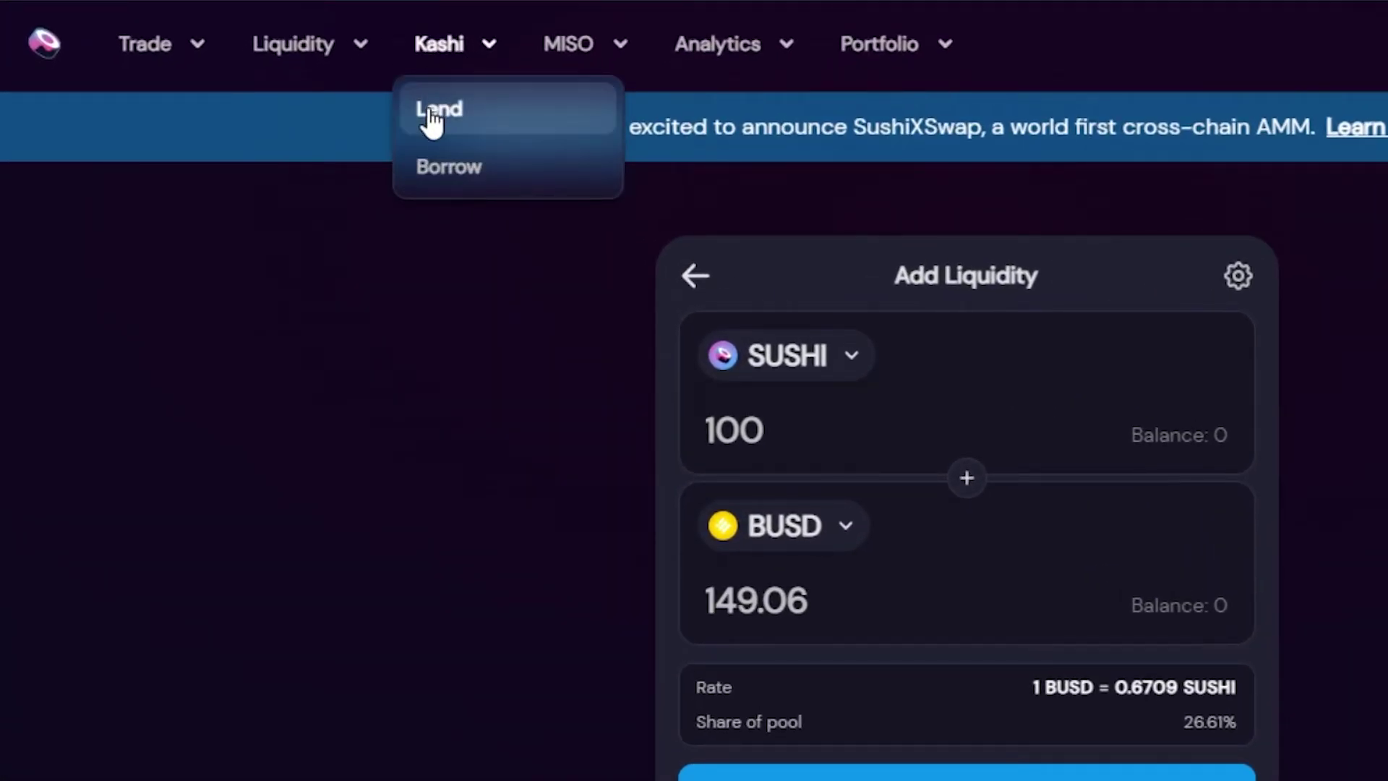
Open Kashi Lend and scroll through the markets table, led by BUSD / WBNB.
click(483, 133)
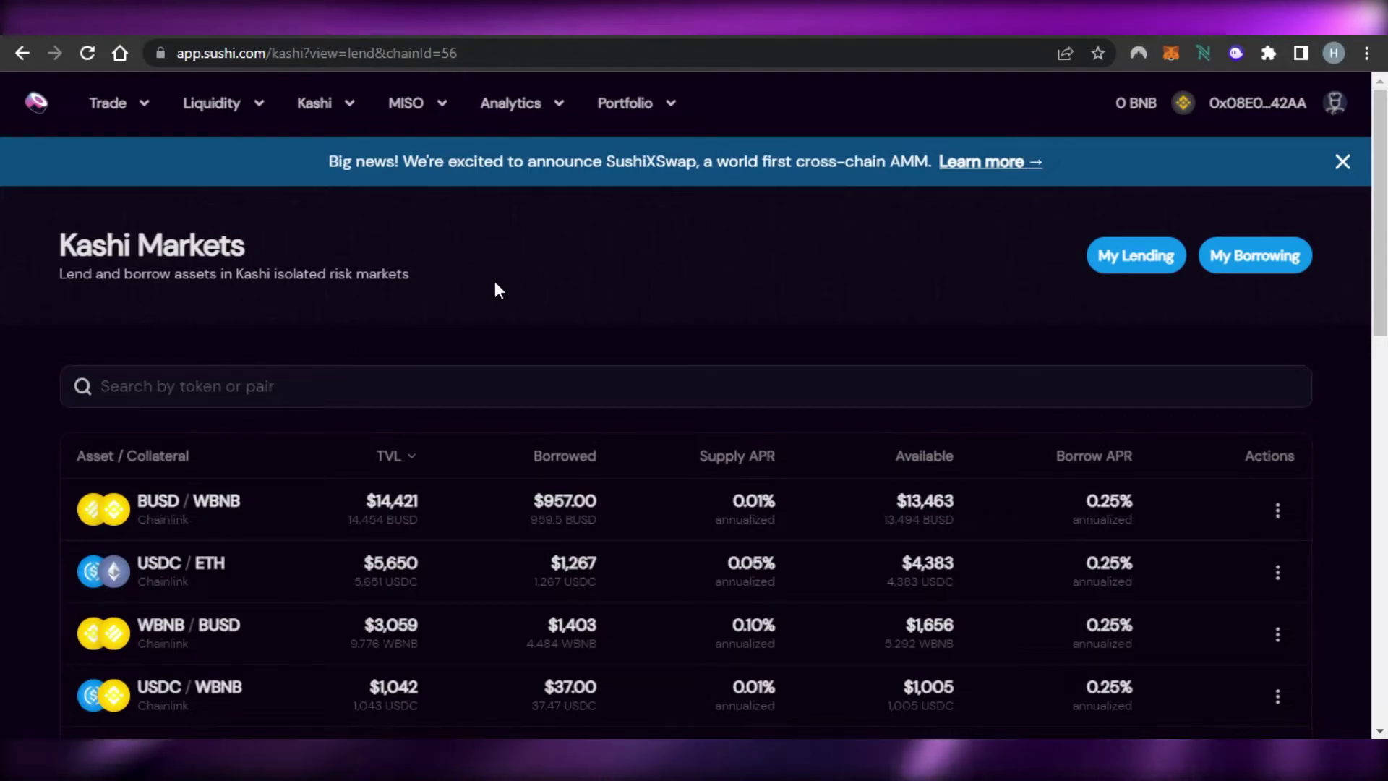
scroll(496, 289, down, 1)
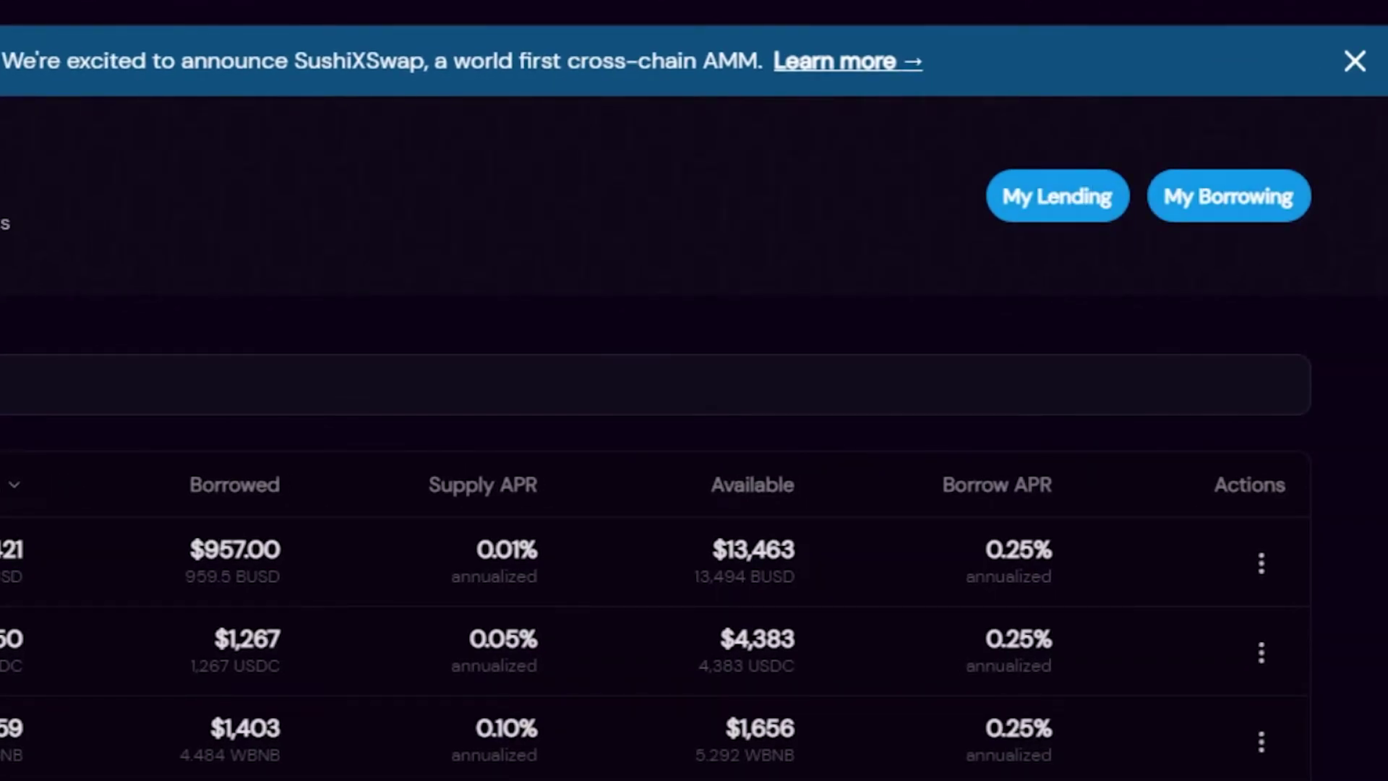
scroll(694, 434, down, 5)
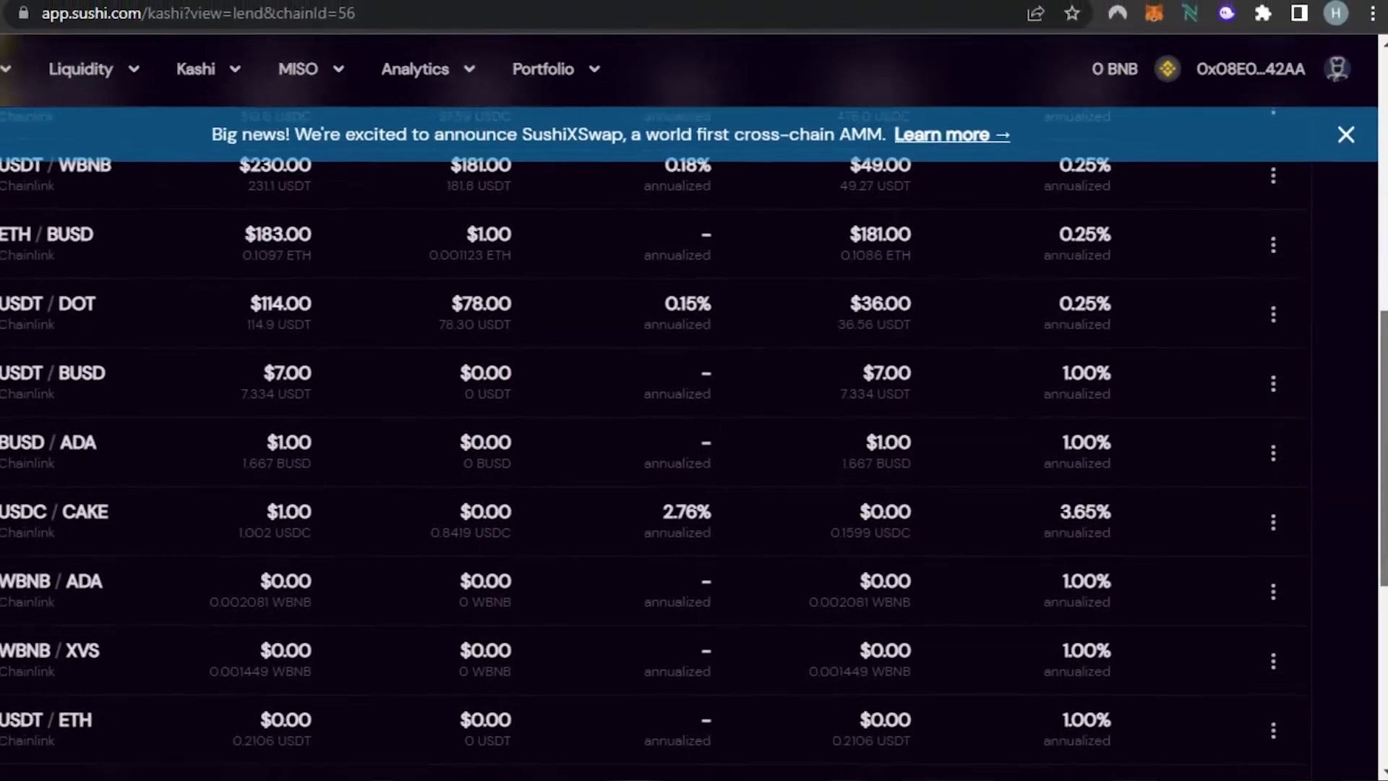
scroll(451, 463, down, 3)
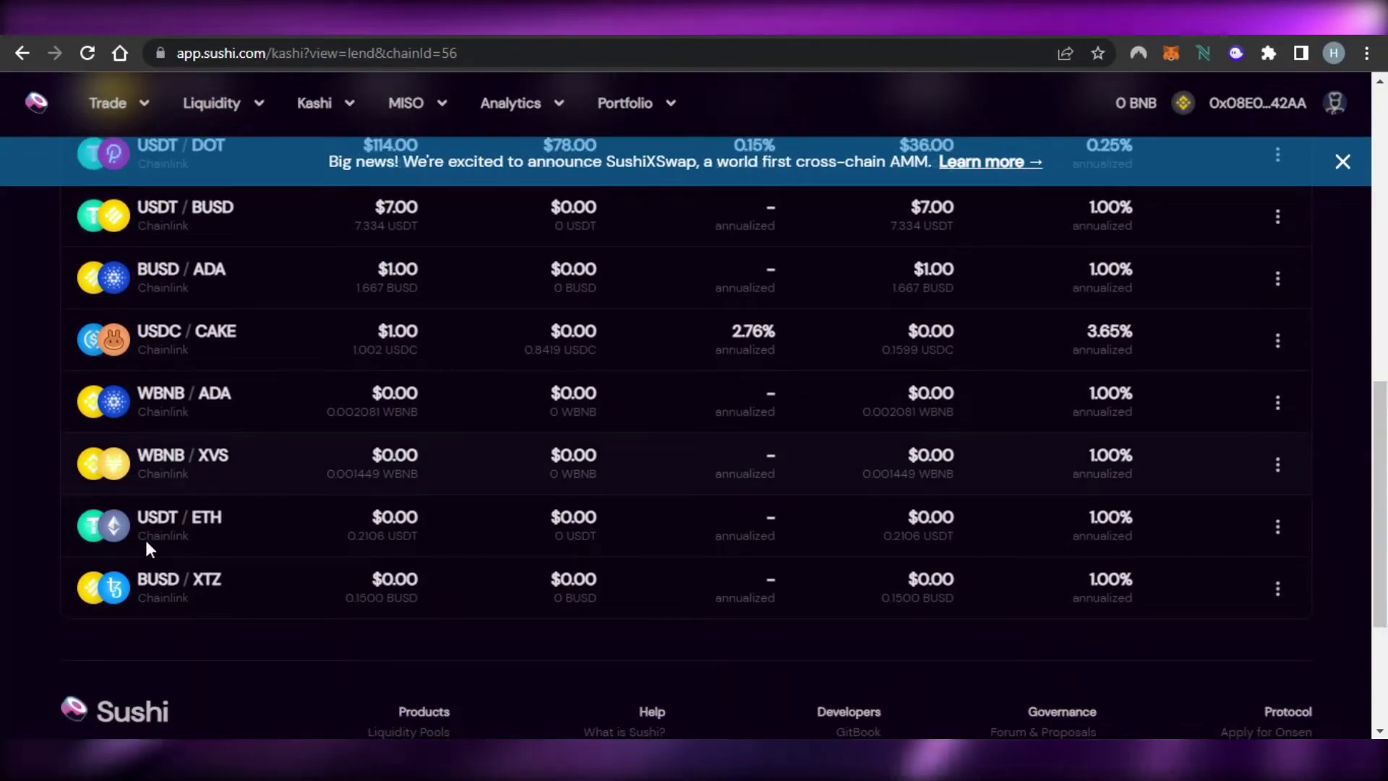
scroll(203, 532, up, 10)
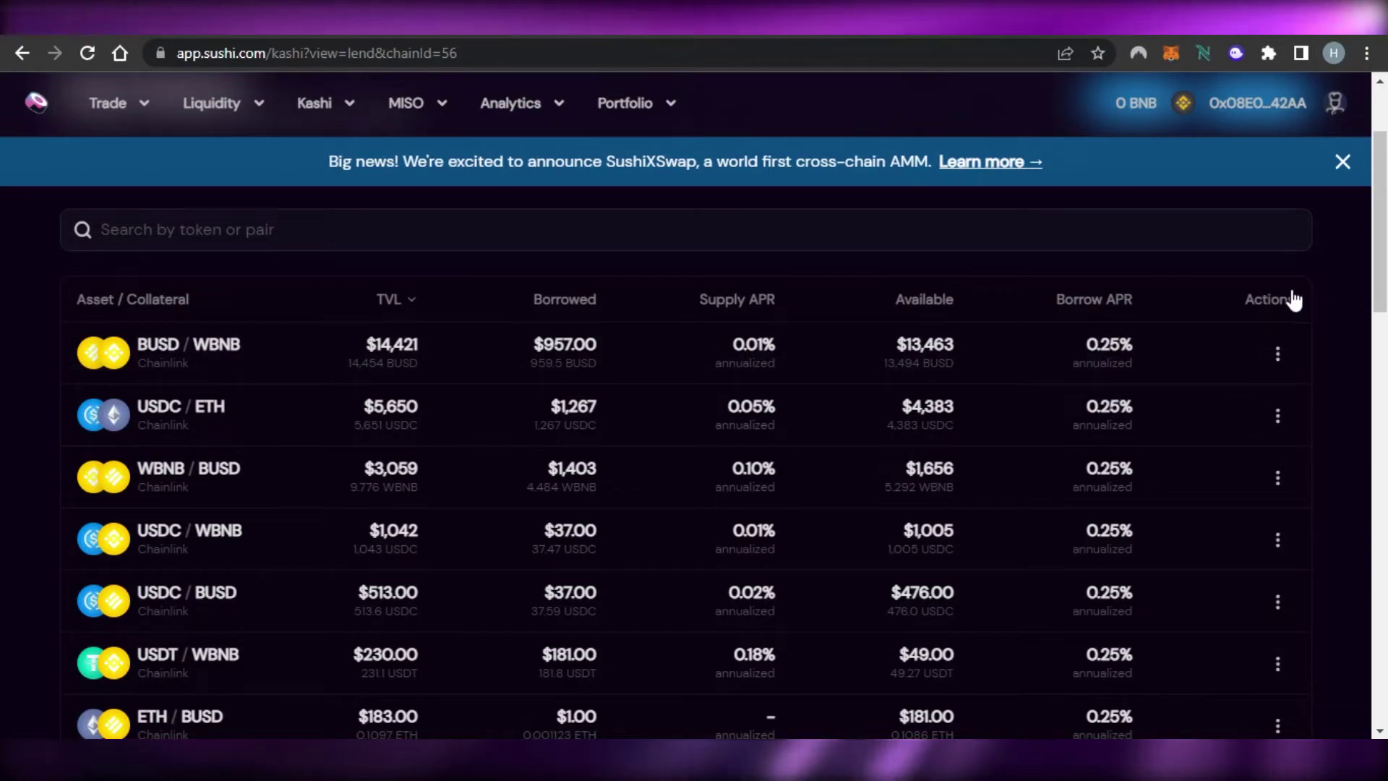
Open the BUSD/WBNB market's borrow form and focus the Deposit BNB amount field.
click(247, 354)
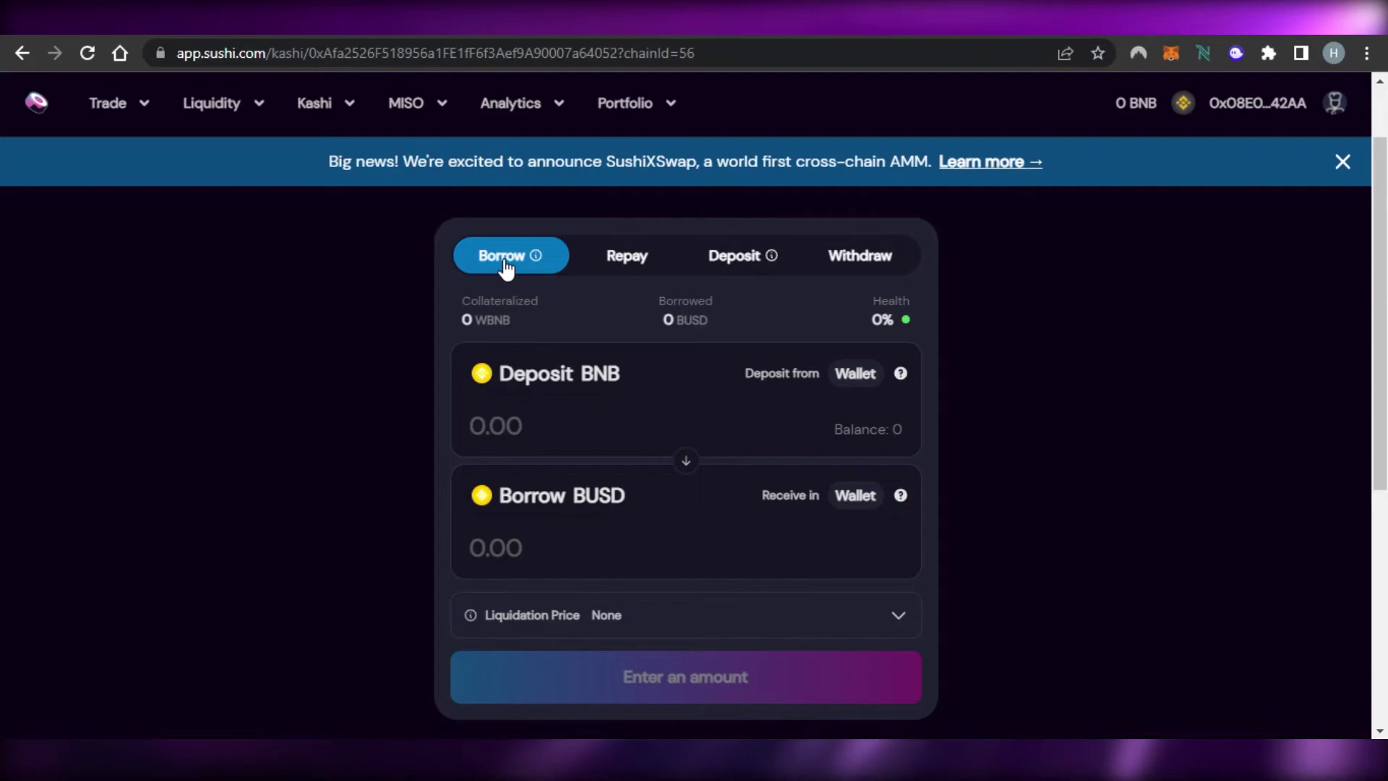
click(499, 425)
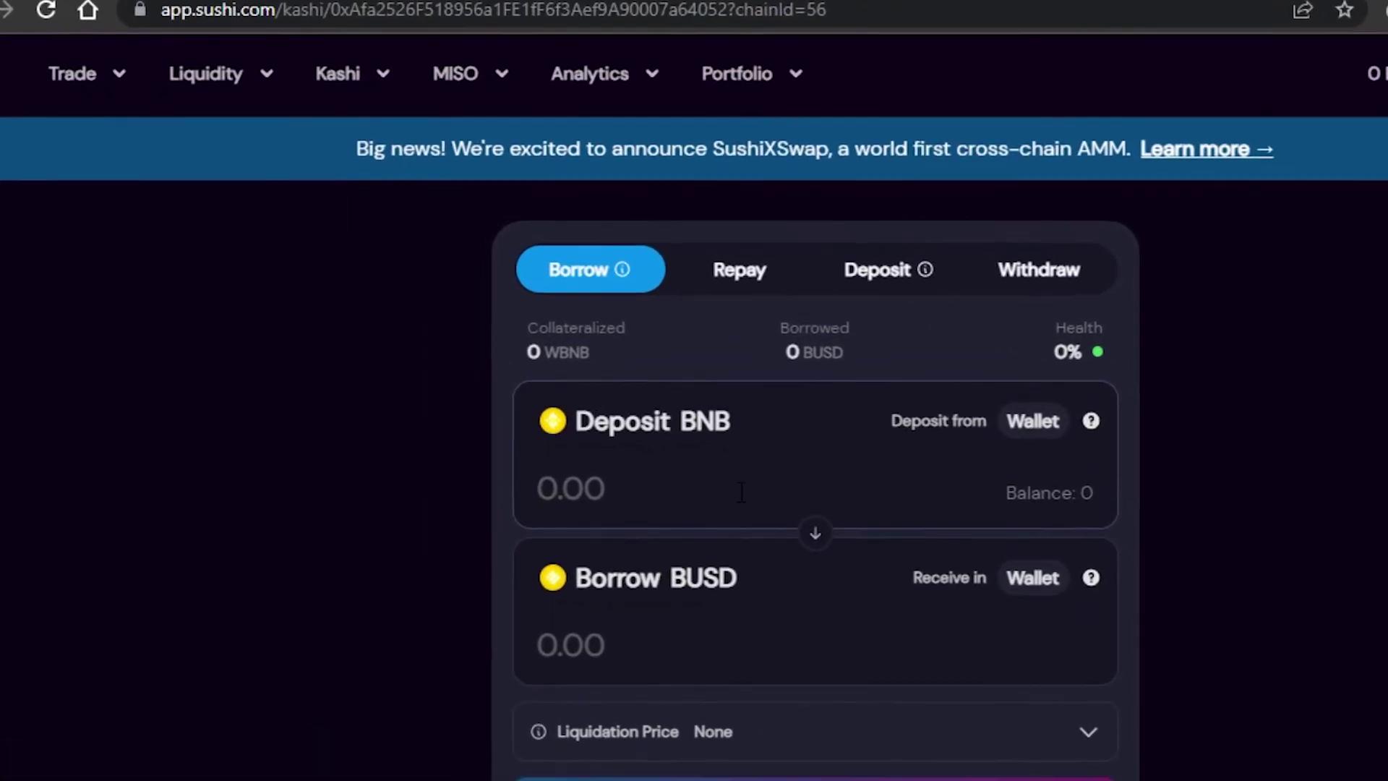
Go to the MISO Marketplace and scroll through its 17 live auctions.
click(394, 30)
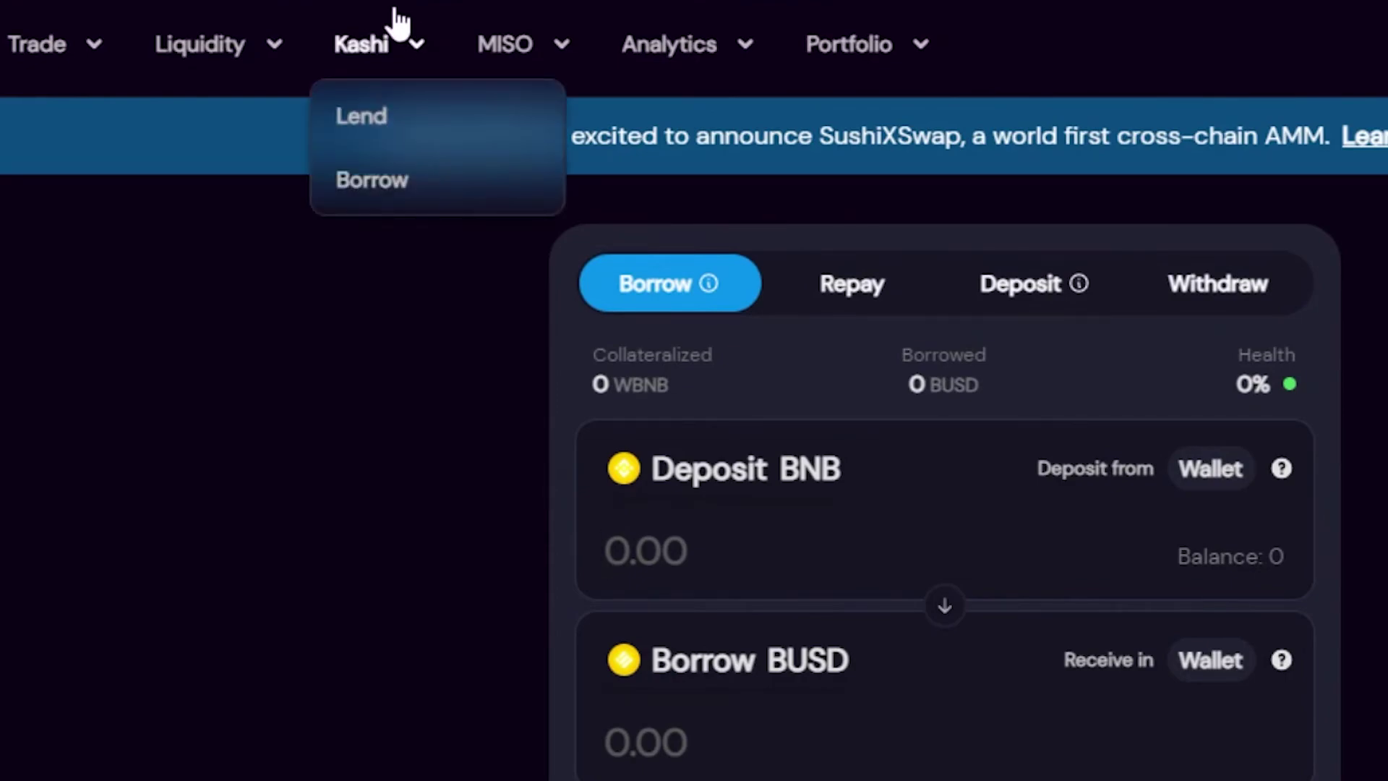
click(508, 65)
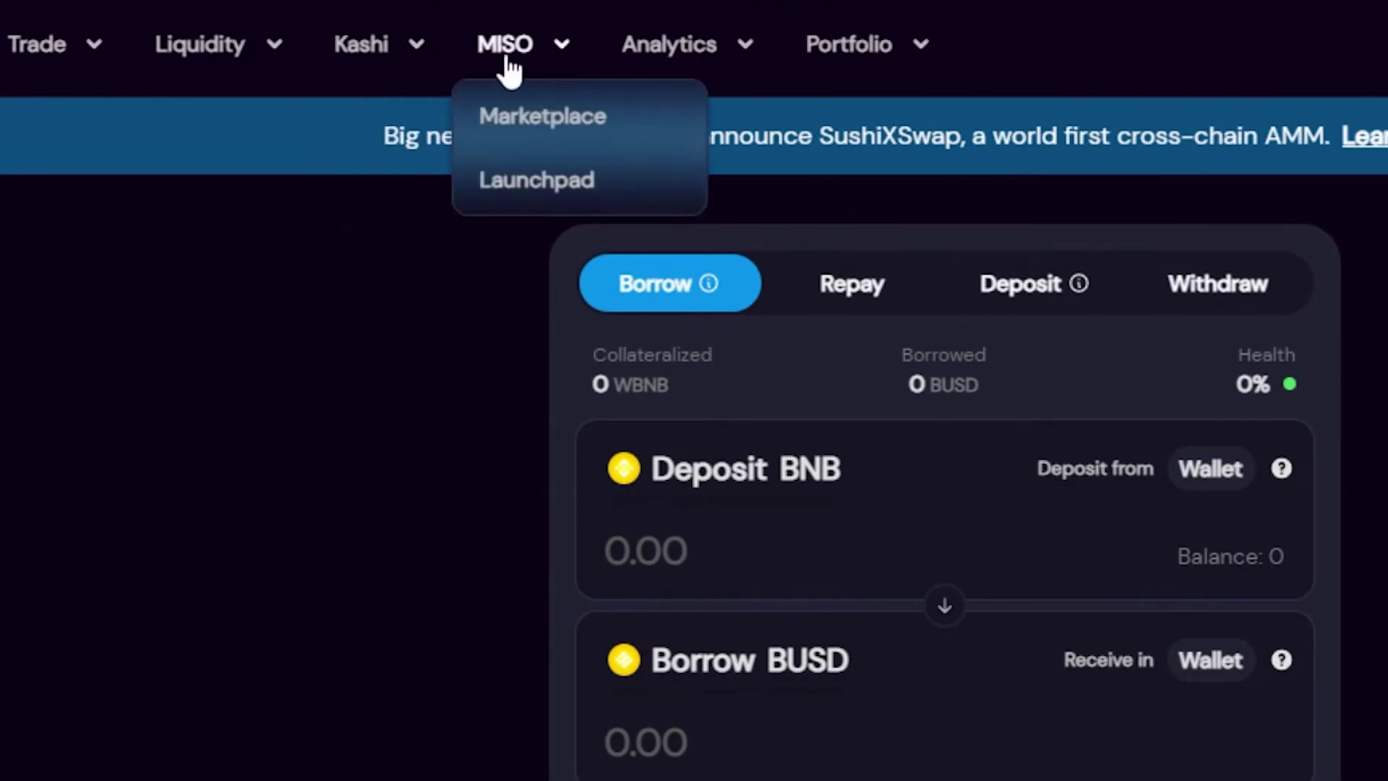
click(512, 134)
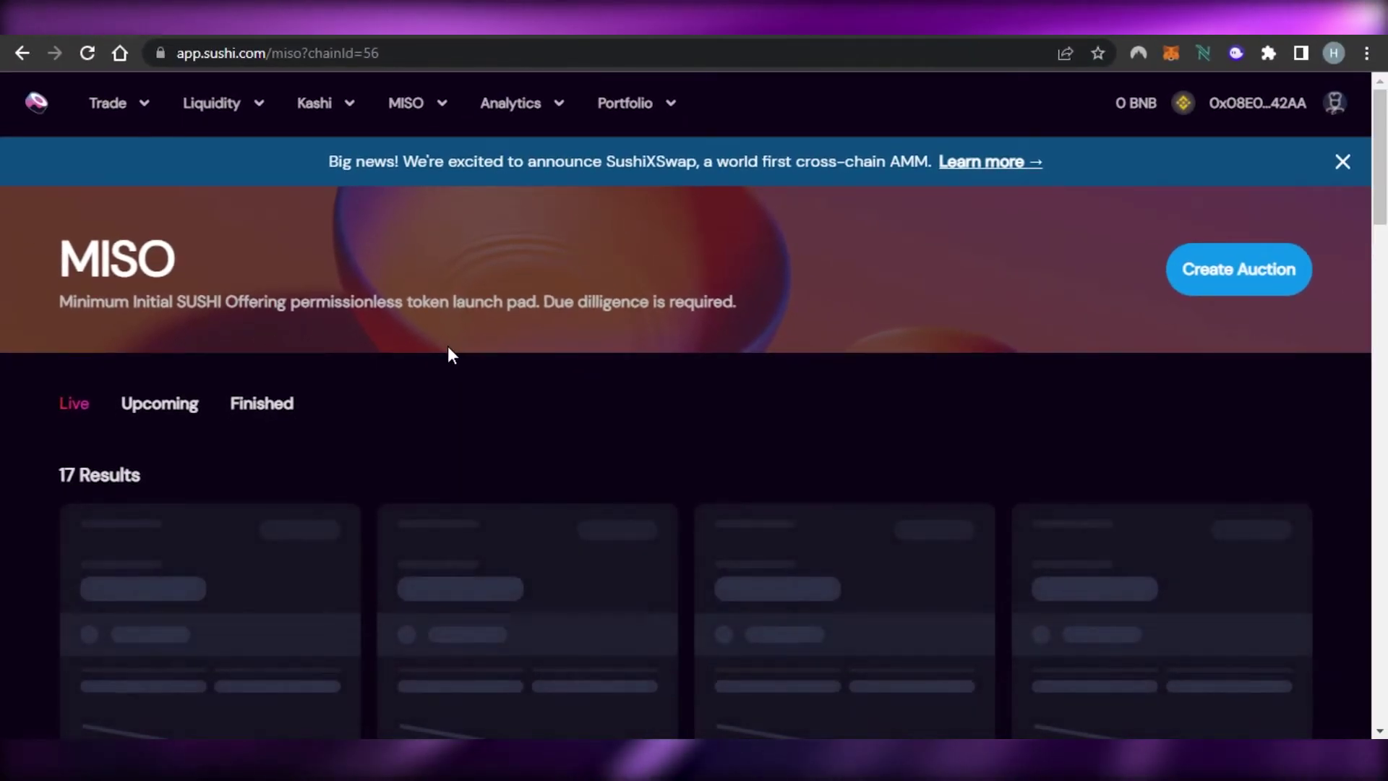
scroll(449, 348, down, 3)
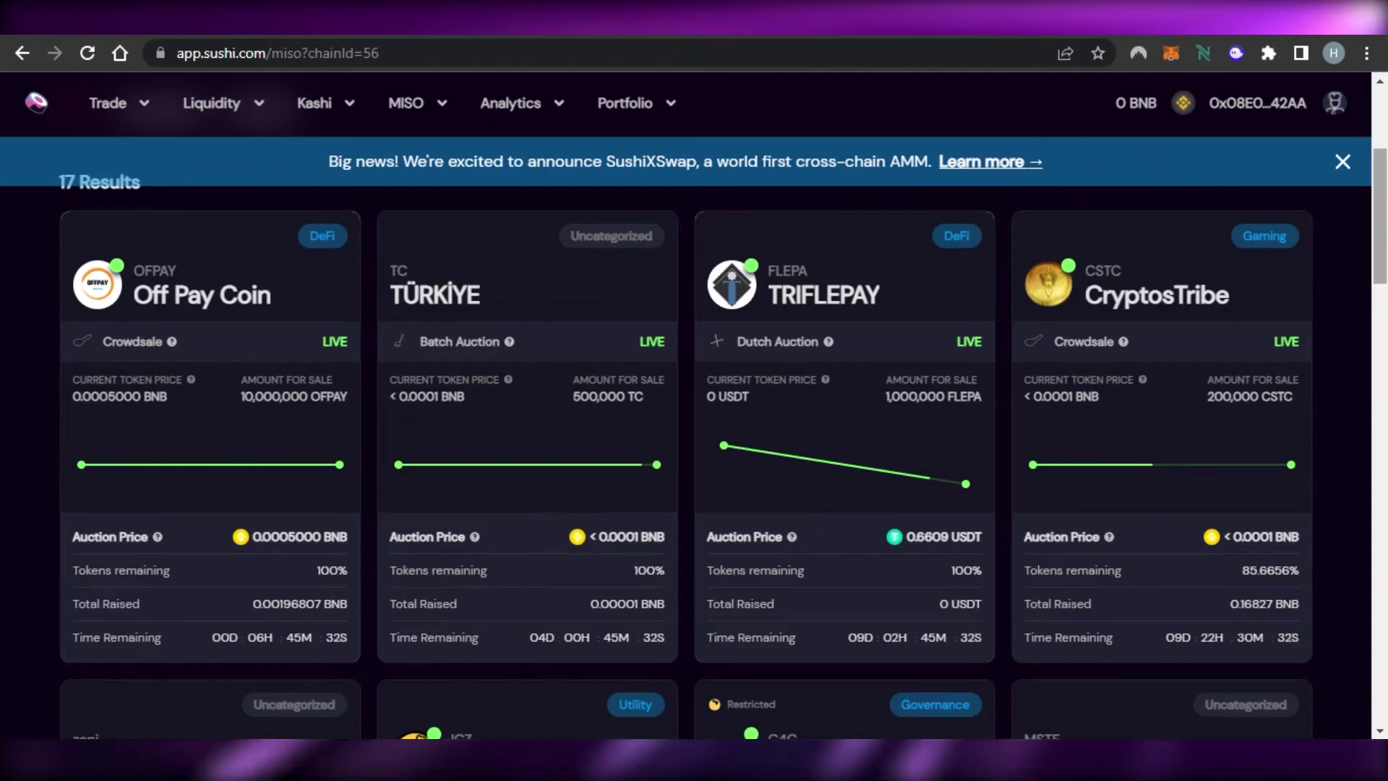
scroll(694, 404, down, 12)
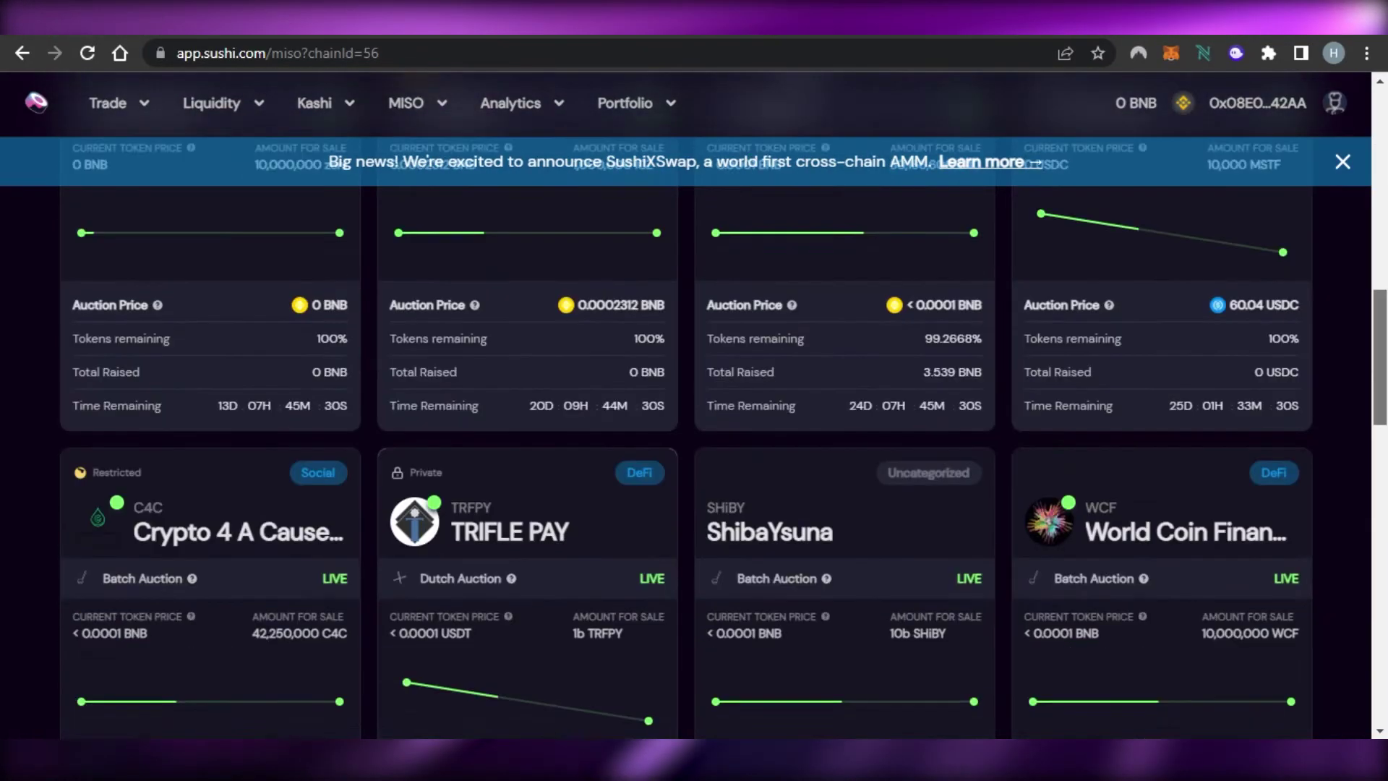
scroll(694, 405, down, 2)
scroll(694, 405, up, 15)
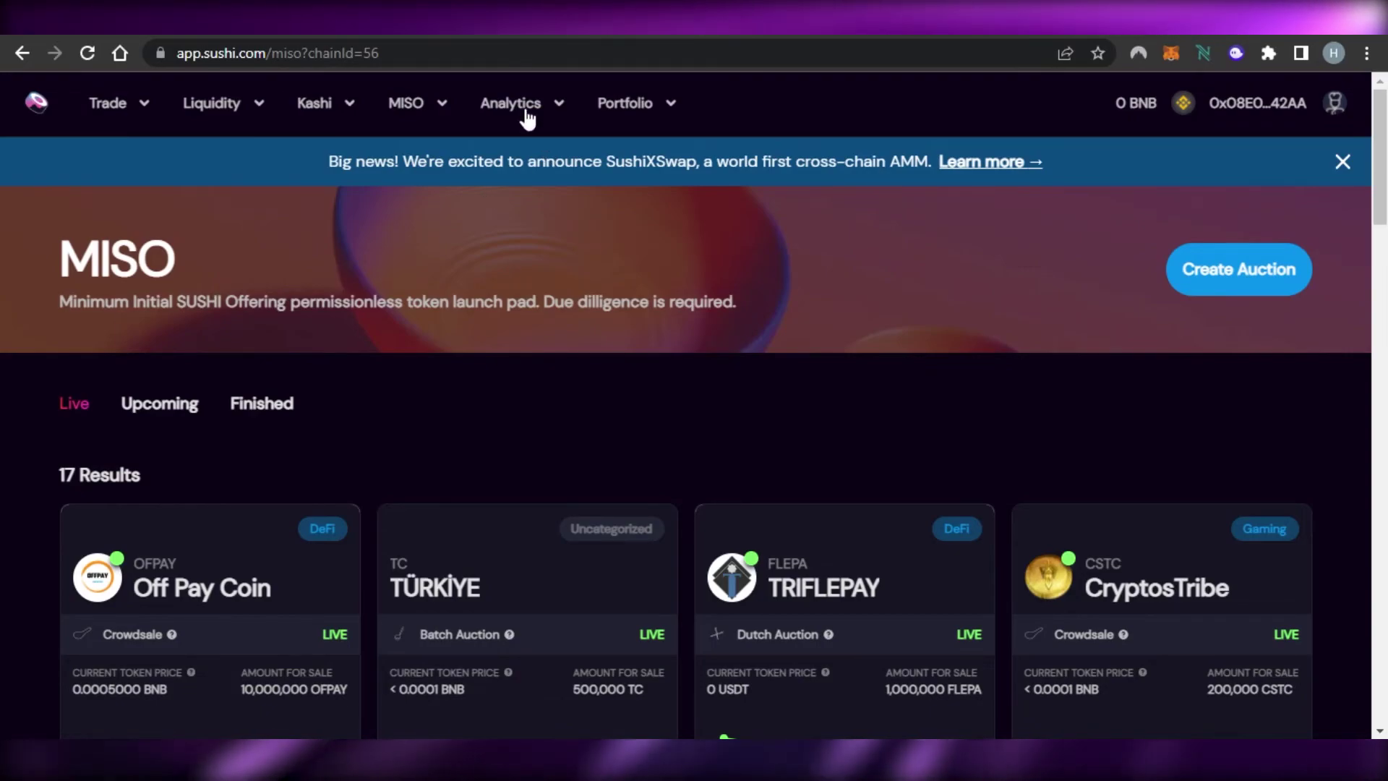
Open Sushi Analytics and review the $1,276,987 TVL, $143,036 24h volume, top pools and tokens.
mouse_move(627, 118)
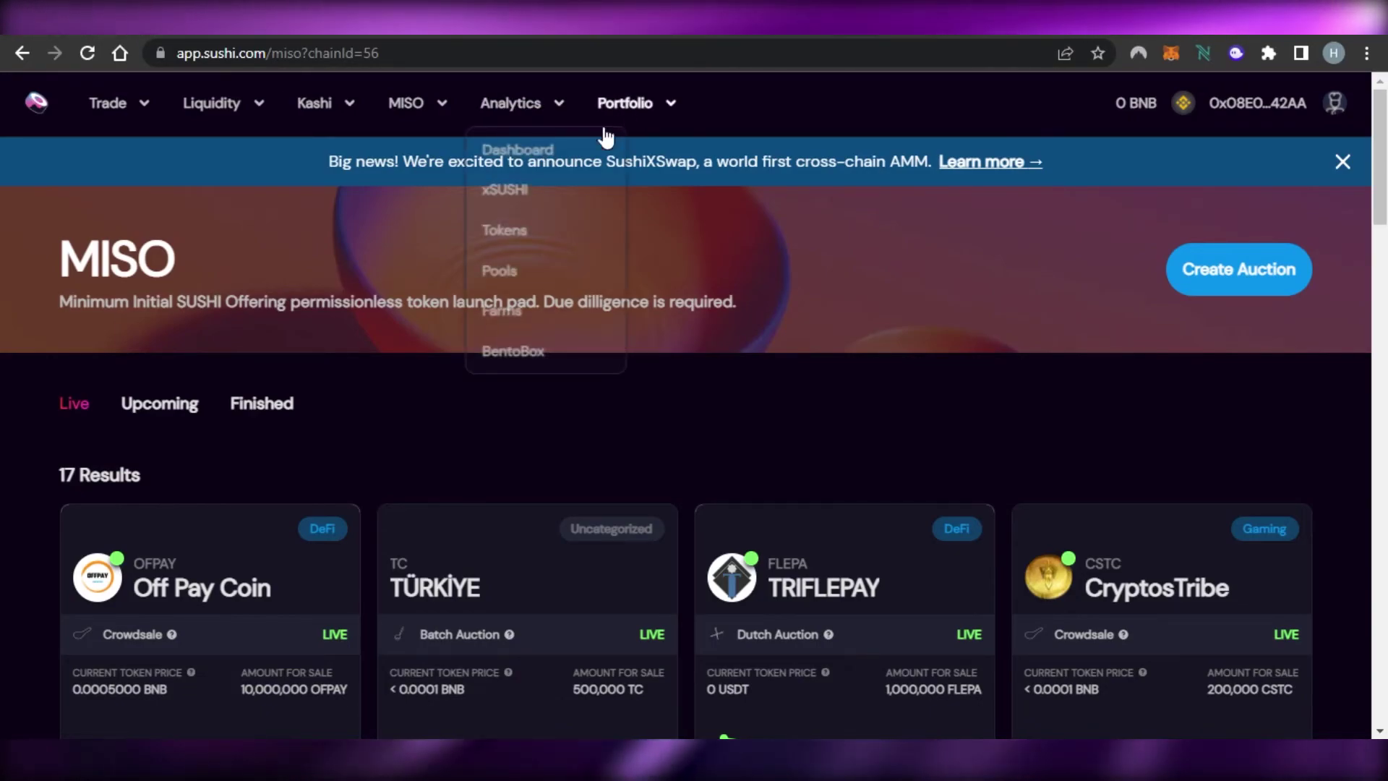
mouse_move(539, 102)
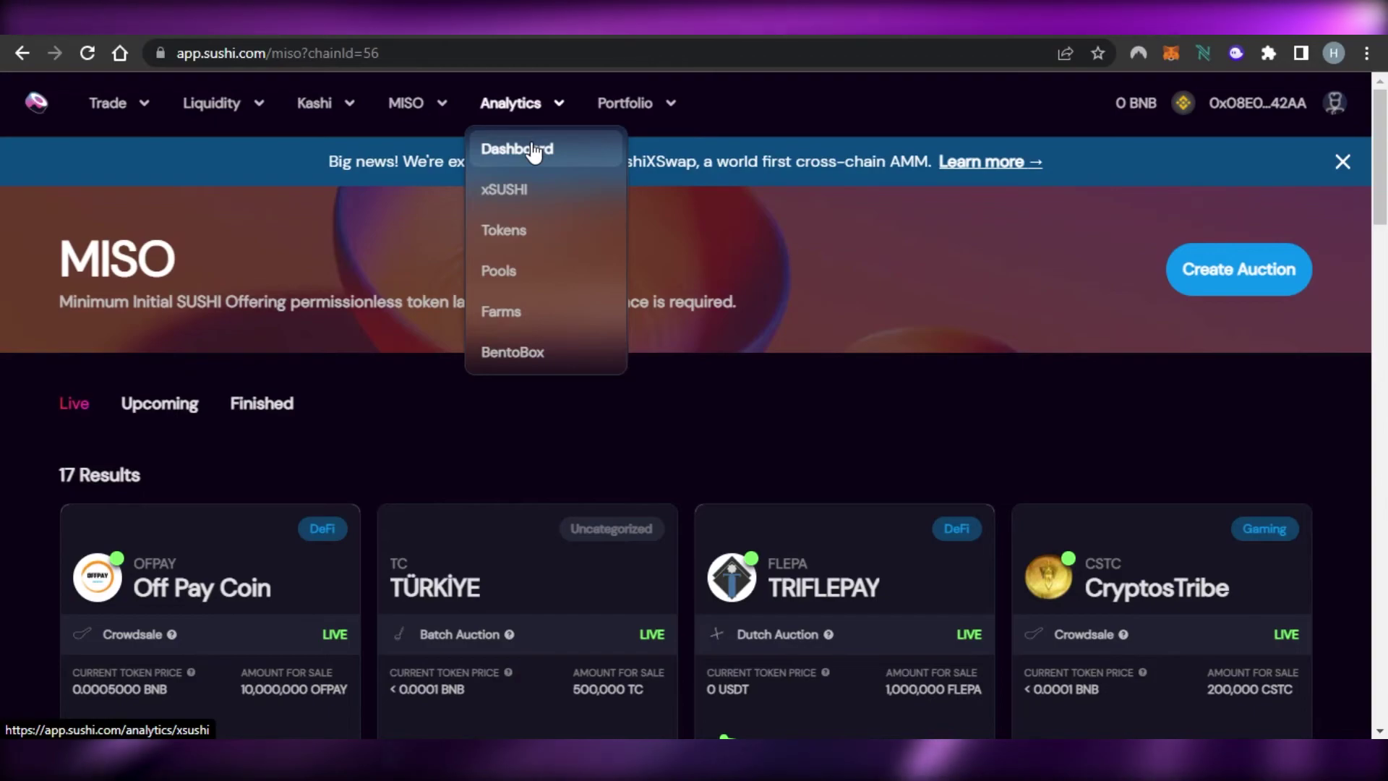
click(533, 151)
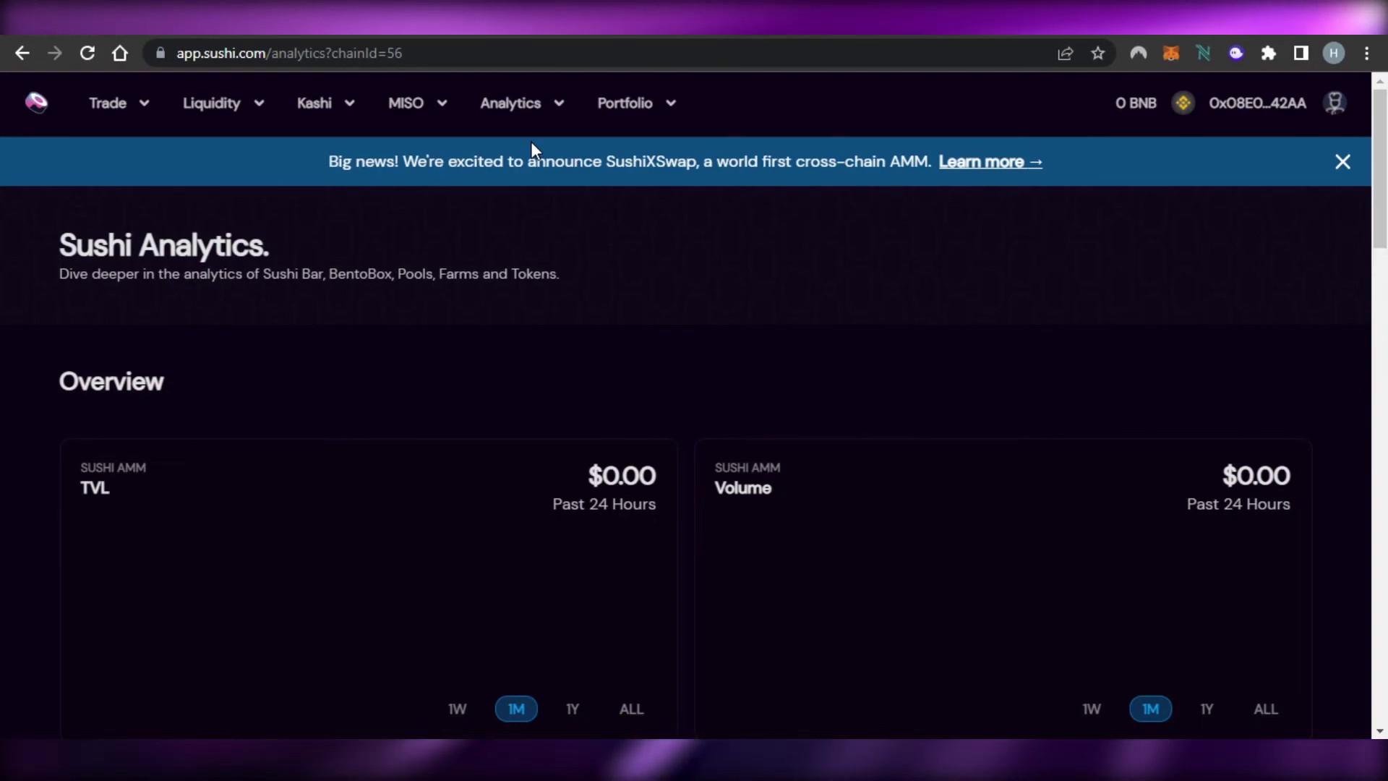
scroll(994, 125, down, 20)
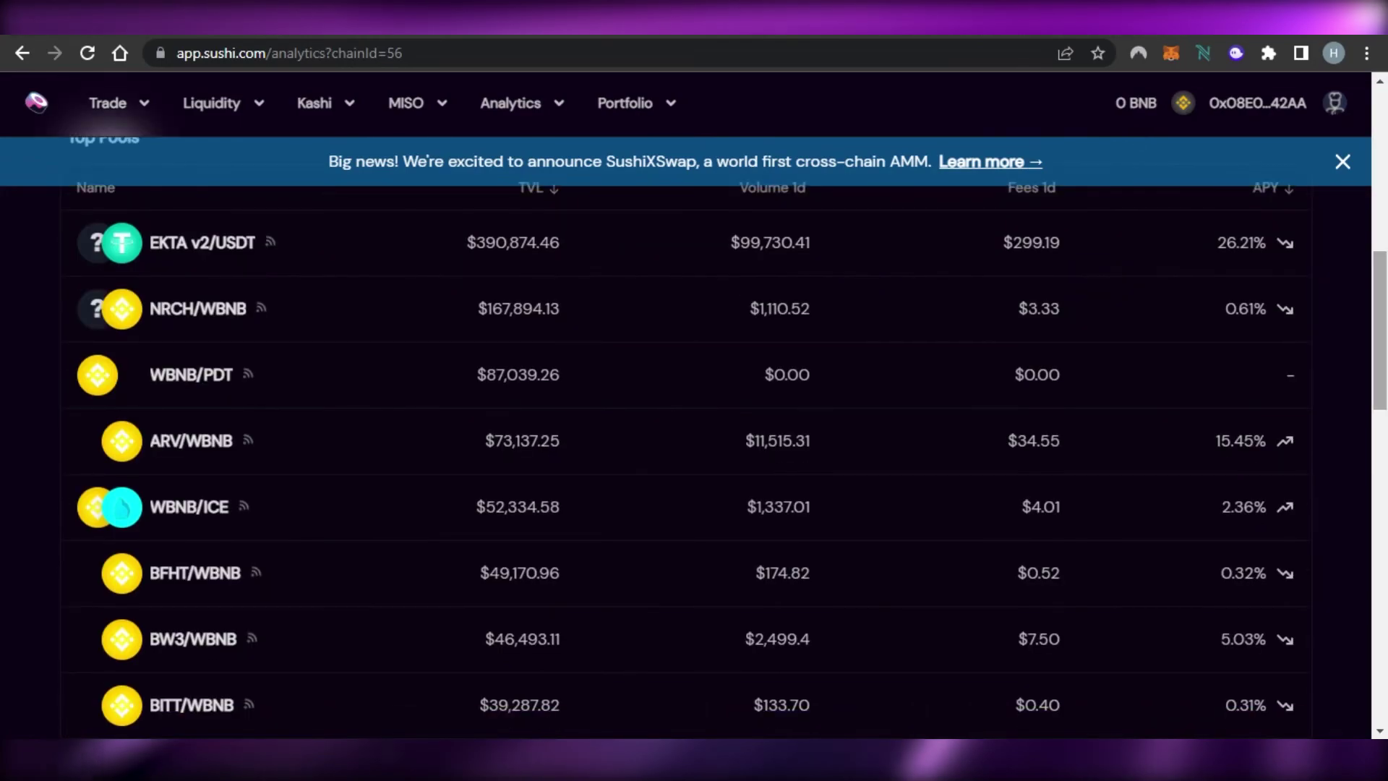
scroll(694, 434, up, 7)
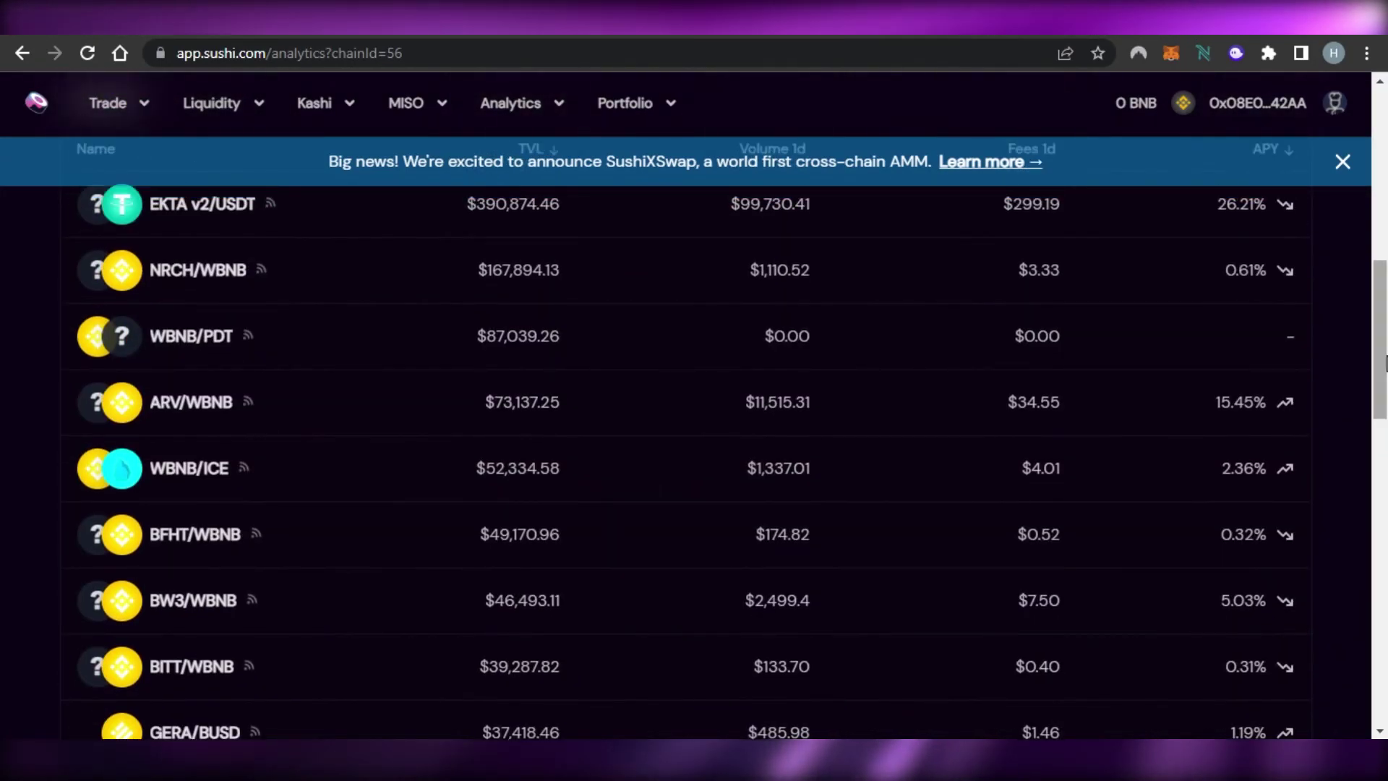
drag(1382, 327, 1385, 592)
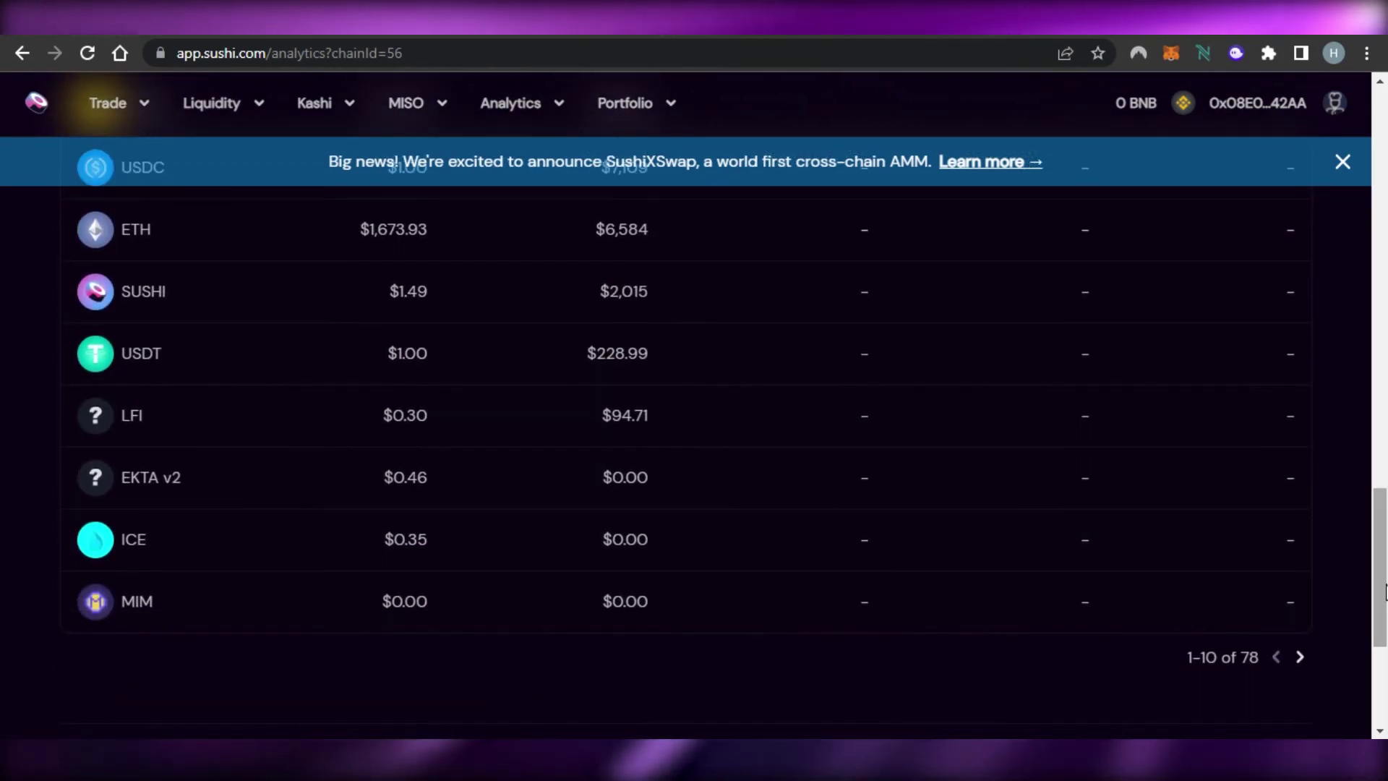
drag(1386, 591, 1385, 519)
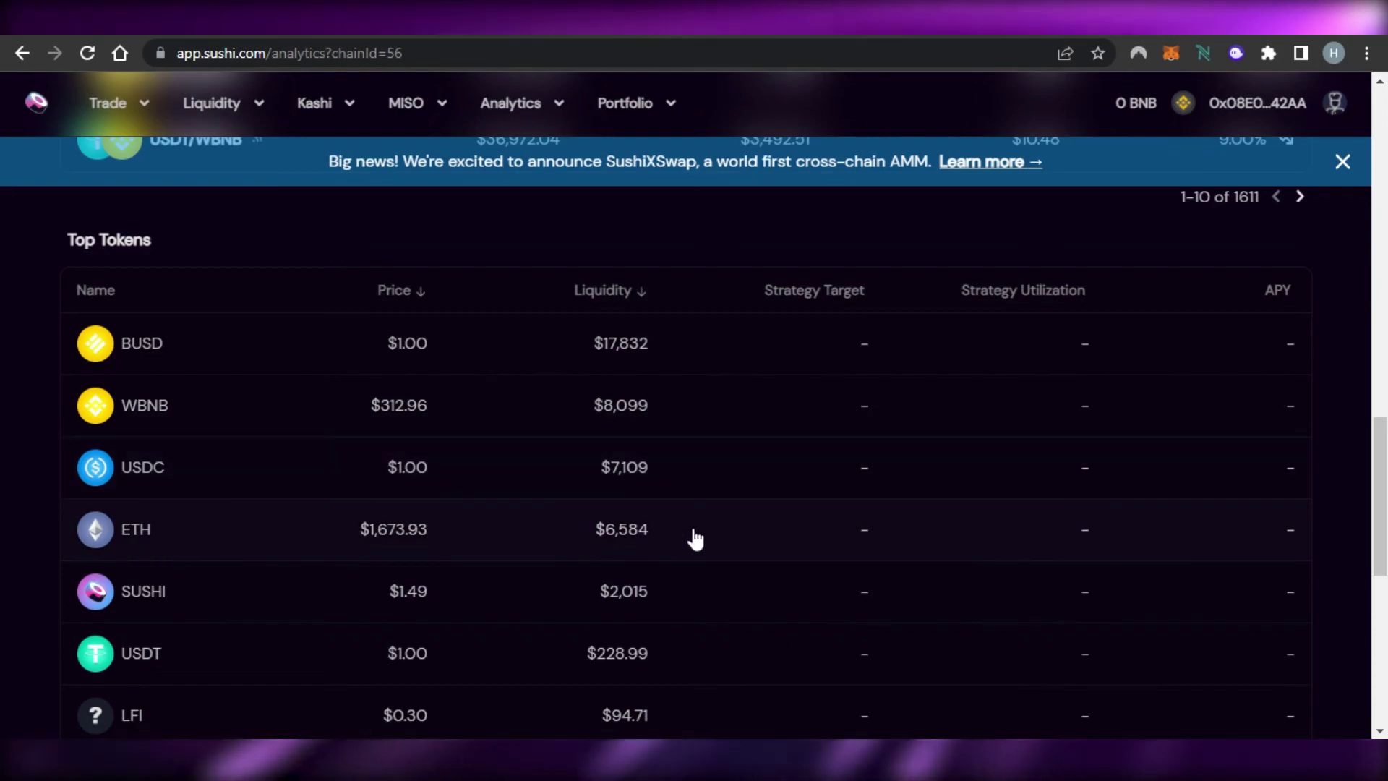
scroll(694, 434, down, 5)
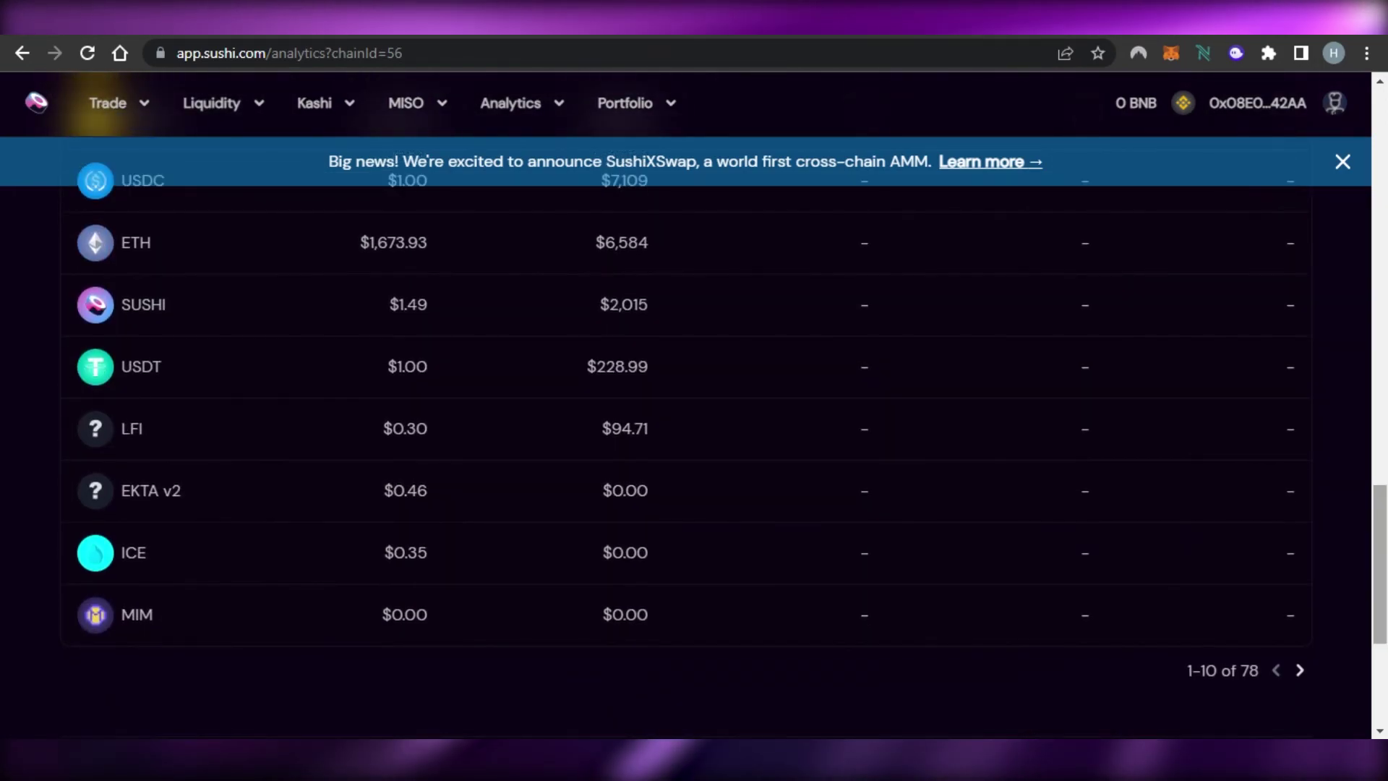
scroll(694, 434, up, 14)
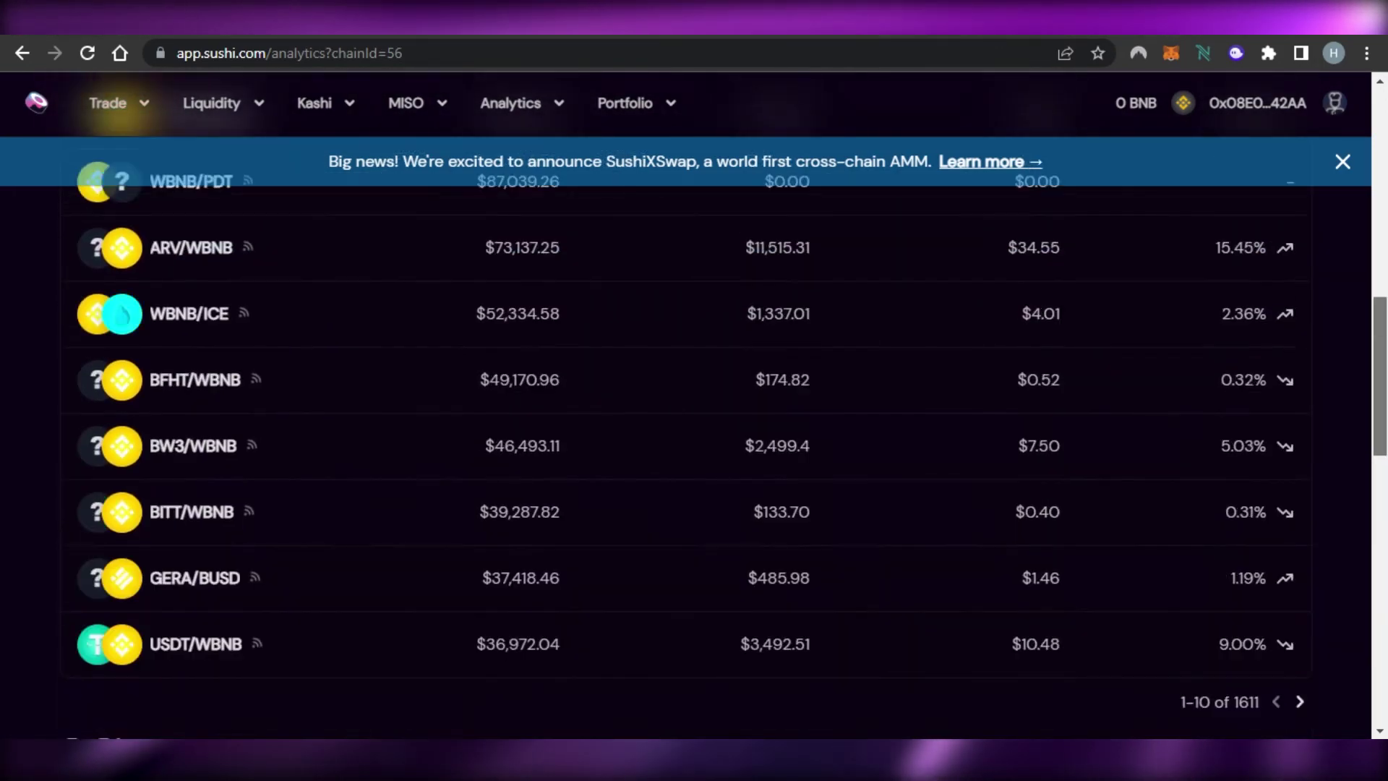
scroll(694, 434, up, 10)
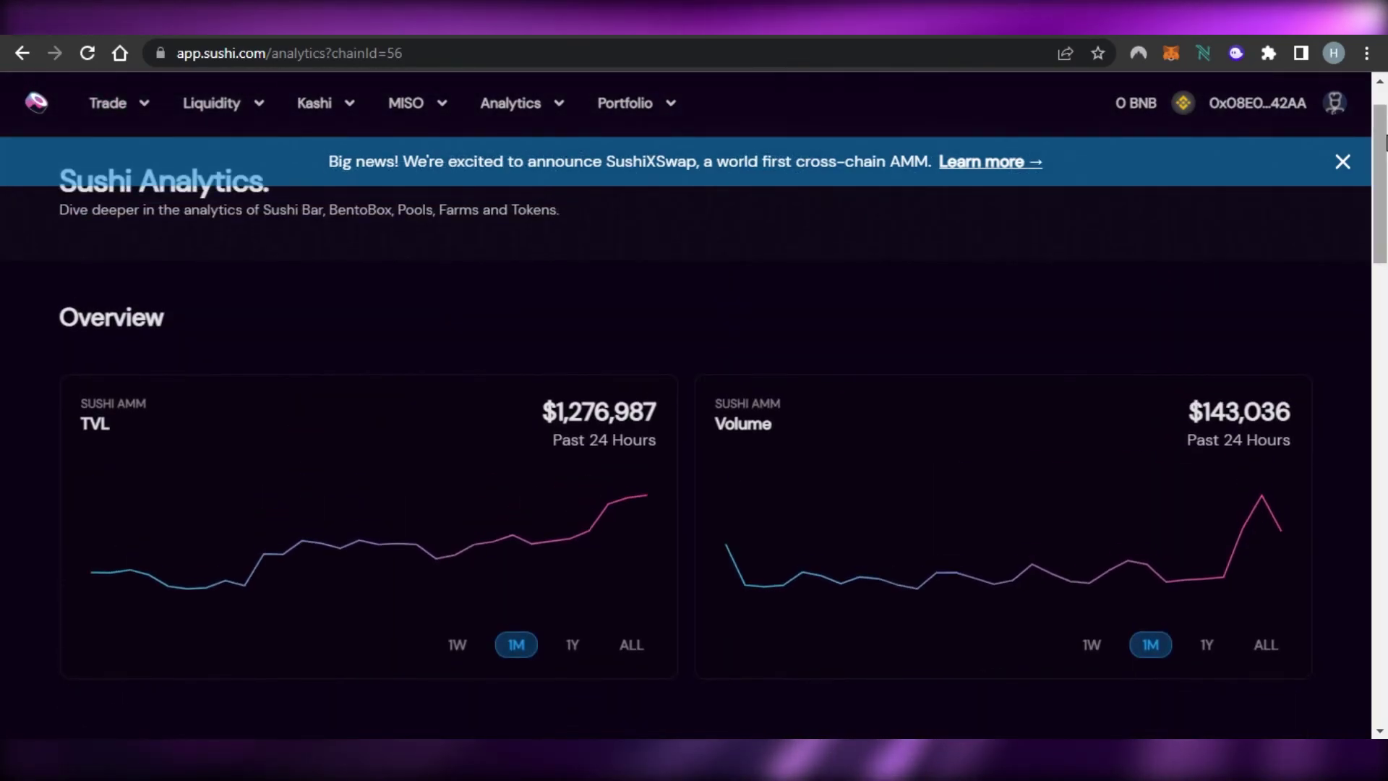
Close the SushiXSwap banner and return to the Swap page pairing BNB to SUSHI.
click(1343, 164)
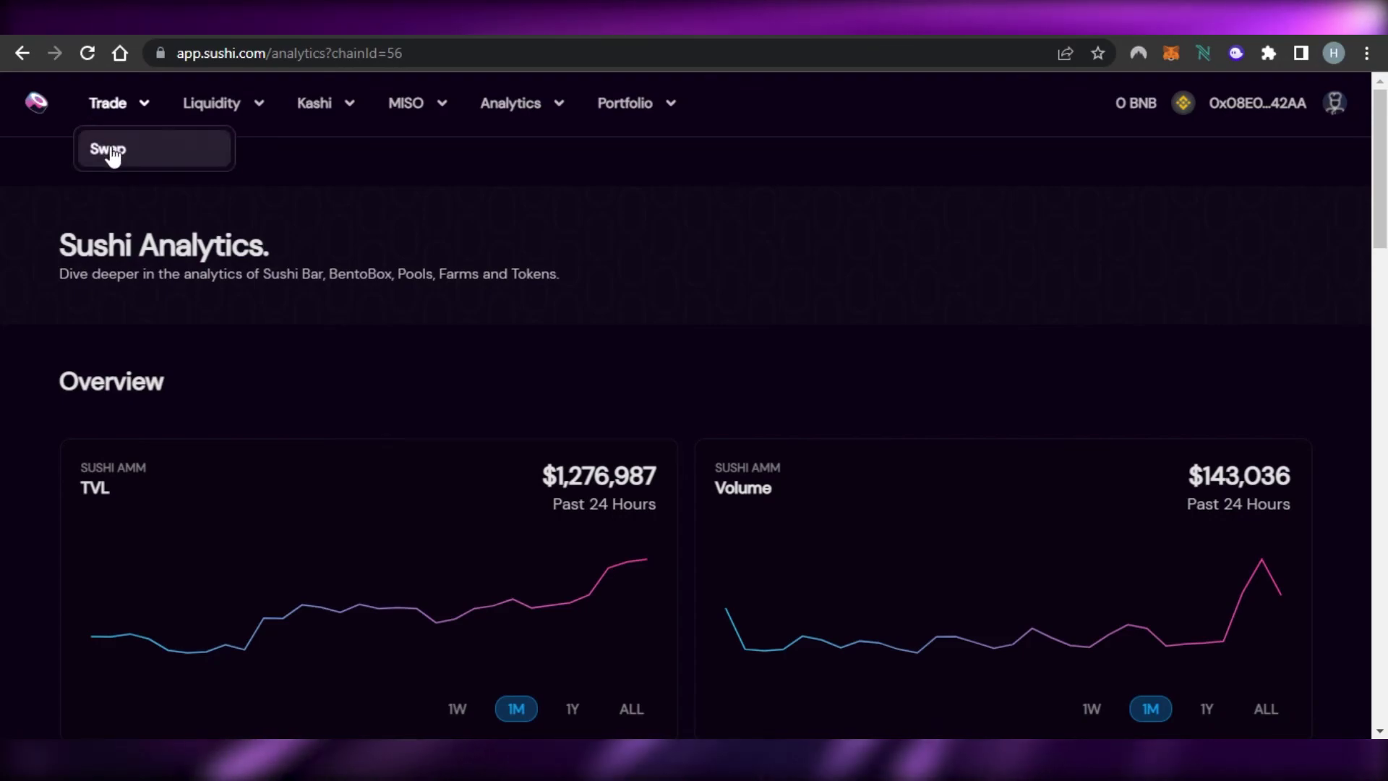
click(109, 150)
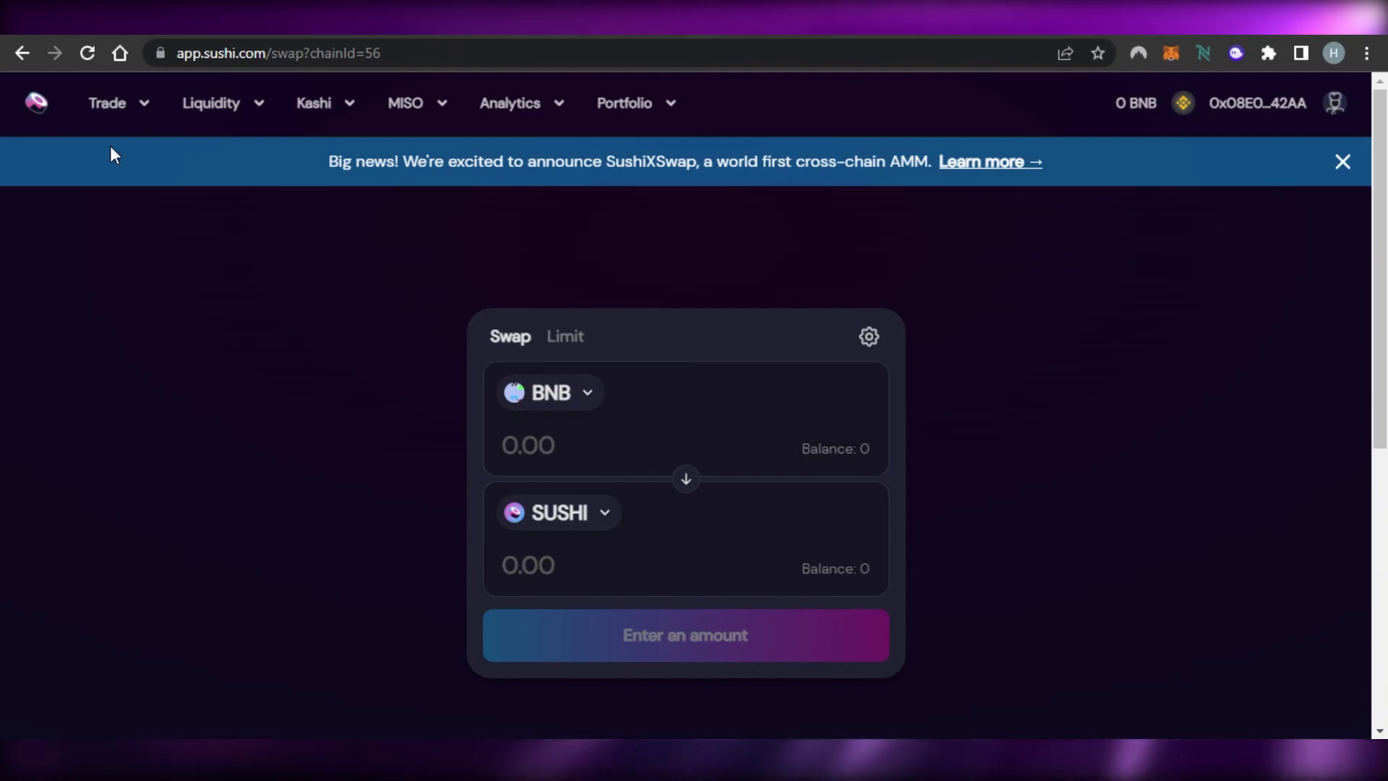
click(1345, 171)
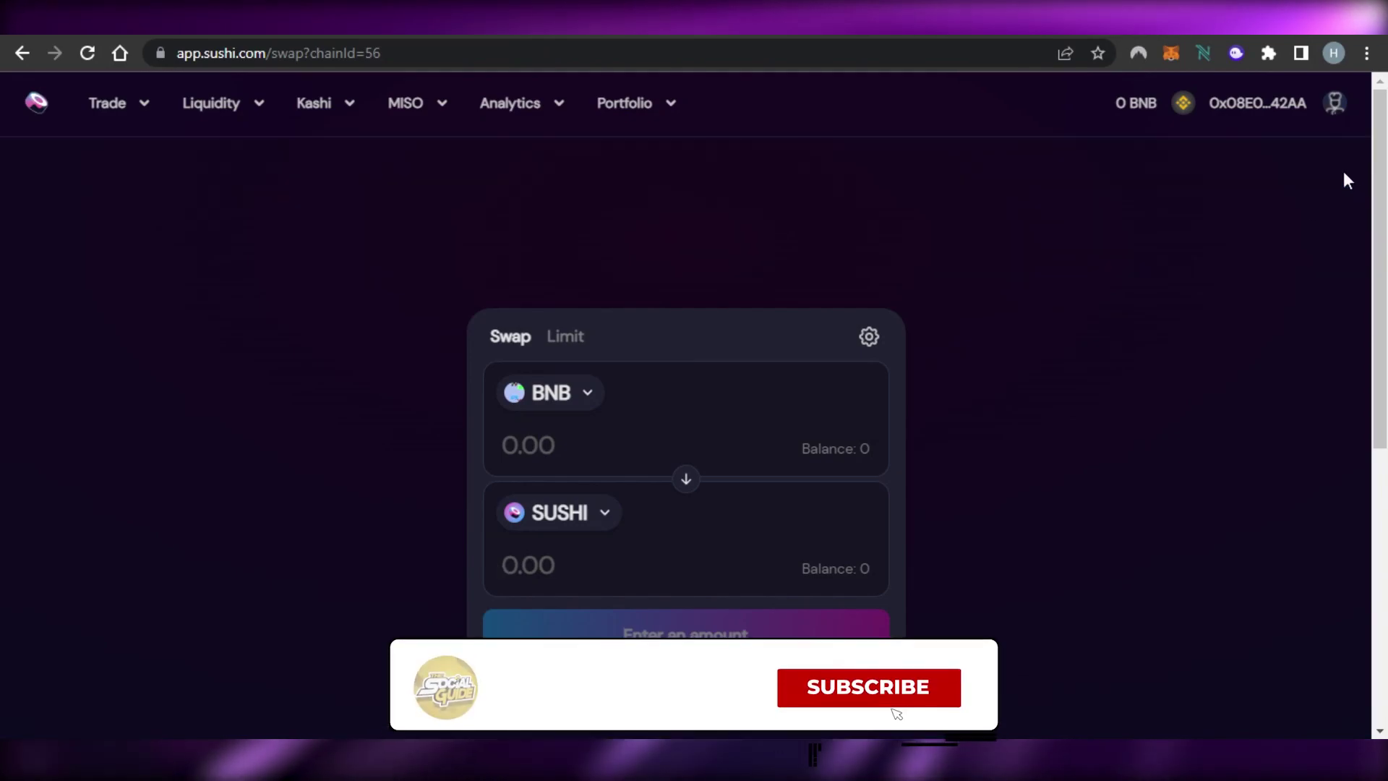
scroll(1231, 390, down, 4)
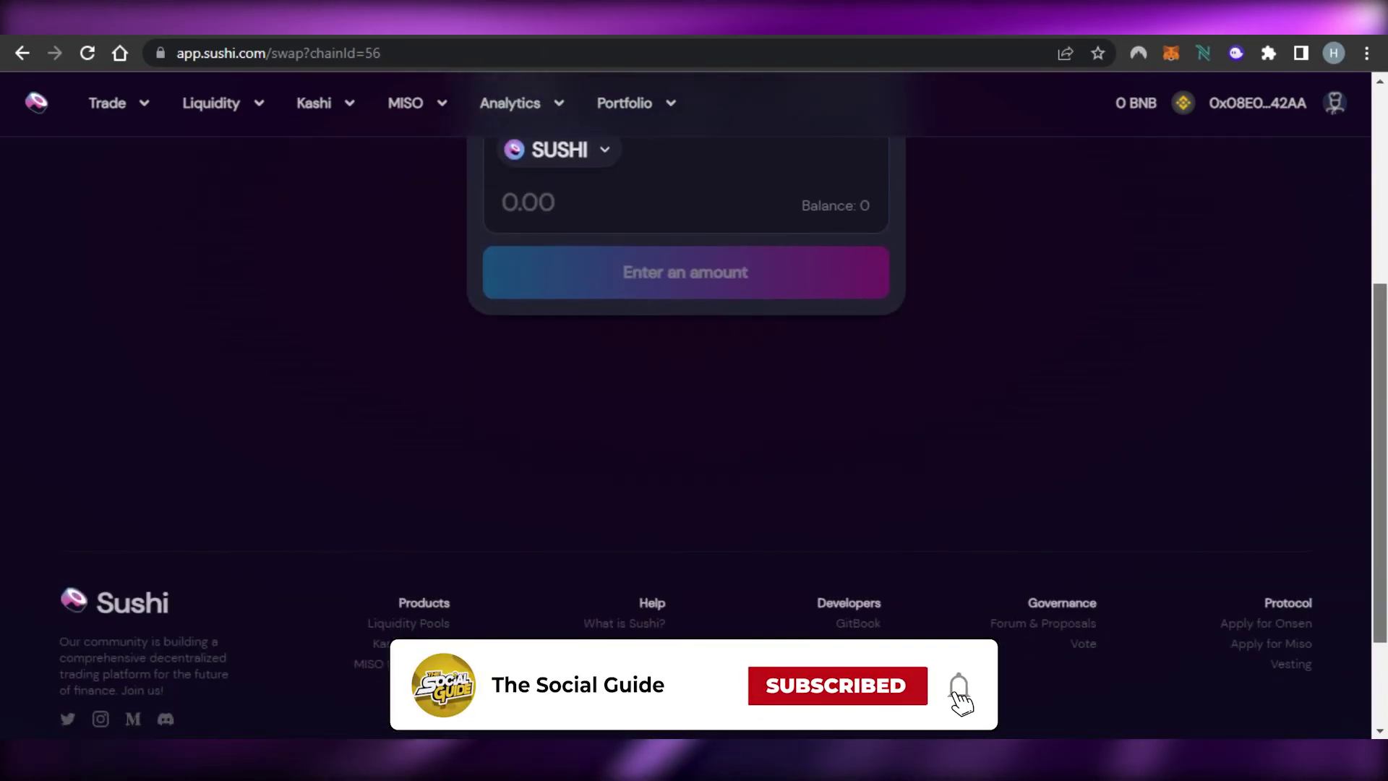
scroll(877, 236, up, 4)
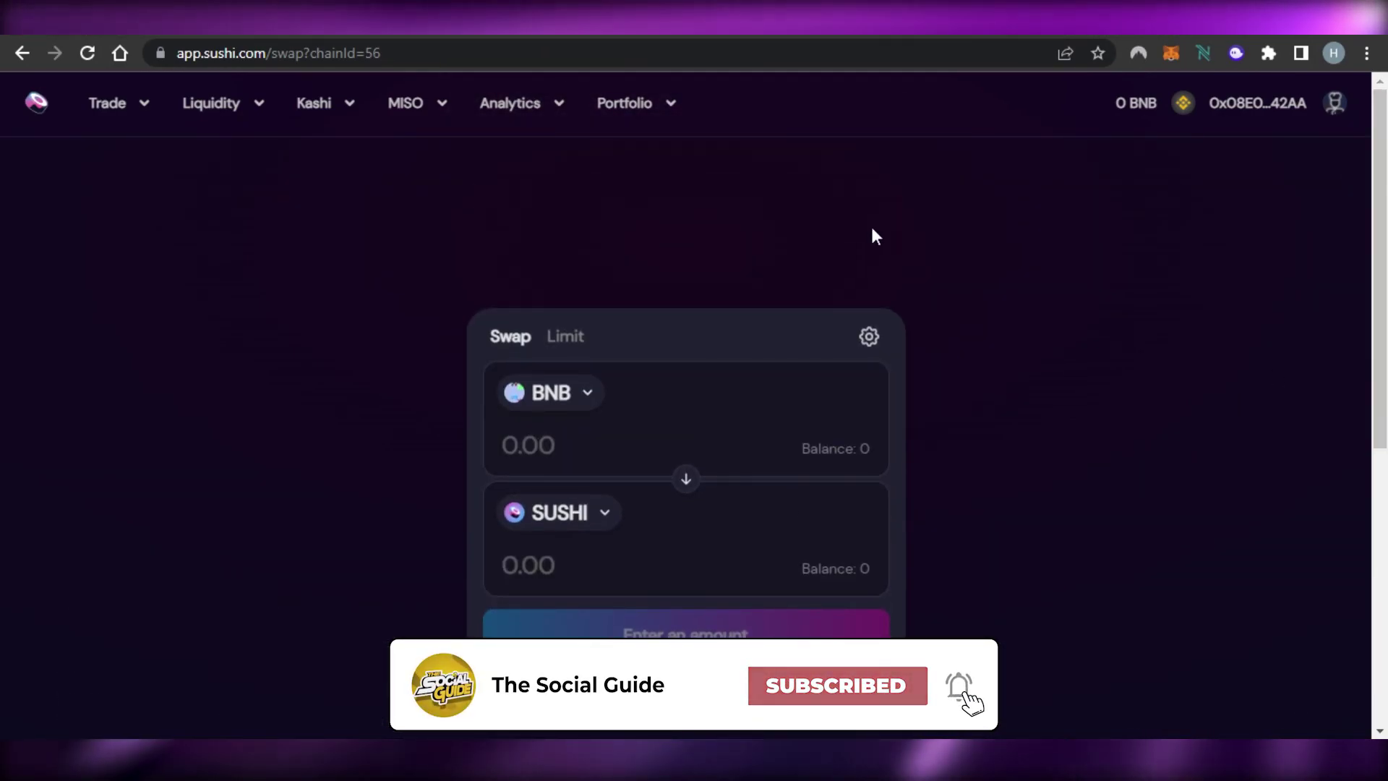